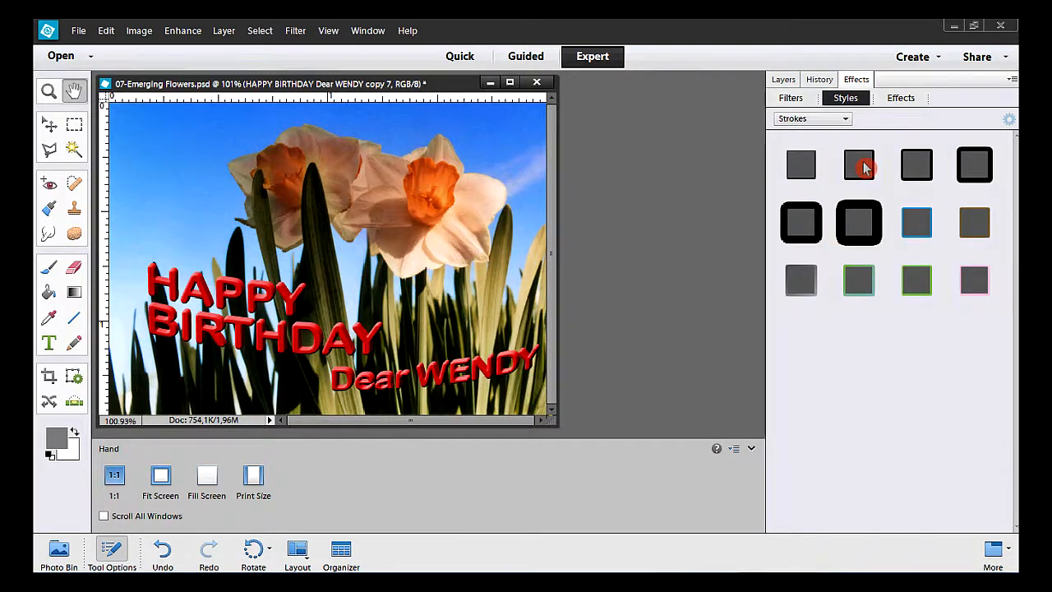
Apply the second black outline from the Strokes layer styles to the birthday text layer
{"action": "left_click", "coordinate": [861, 168]}
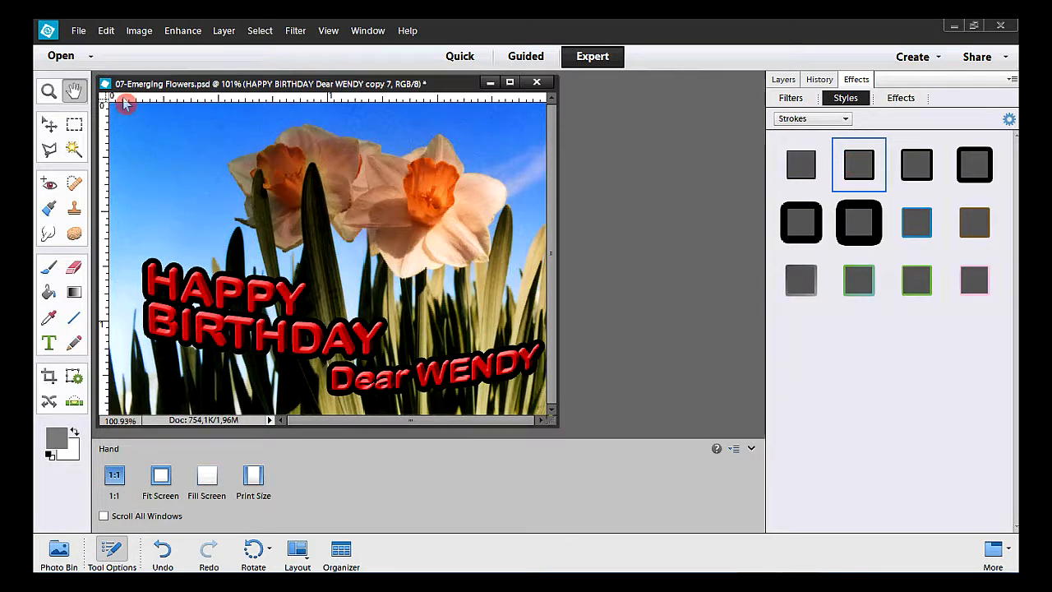
{"action": "left_click", "coordinate": [48, 91]}
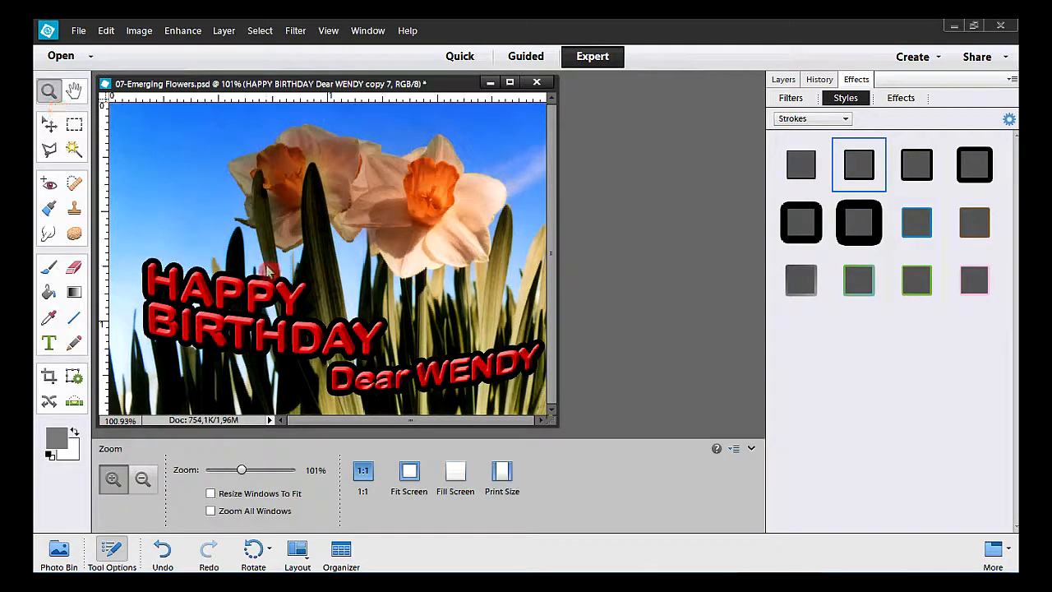
{"action": "left_click_drag", "start_coordinate": [268, 265], "coordinate": [421, 412]}
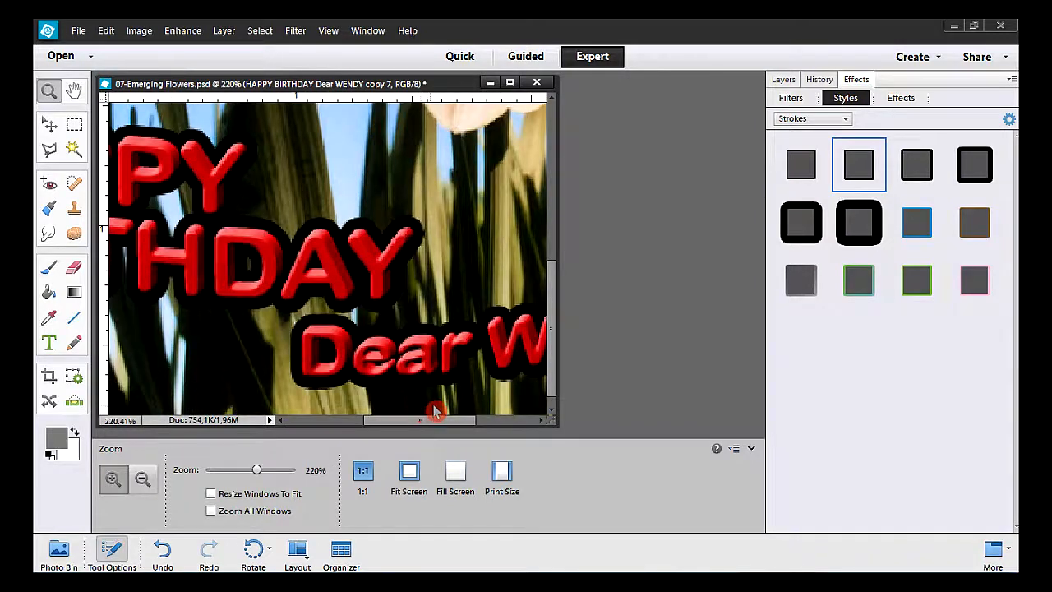
Edit the birthday text layer's stroke style, setting its opacity to 52% and its size to 5 px
{"action": "left_click", "coordinate": [783, 80]}
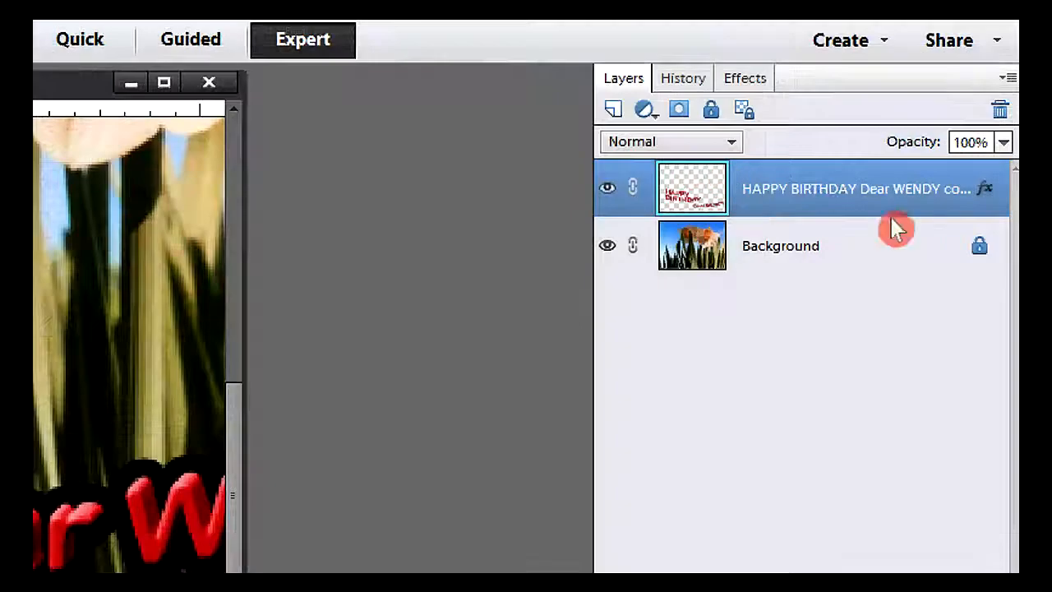
{"action": "double_click", "coordinate": [987, 190]}
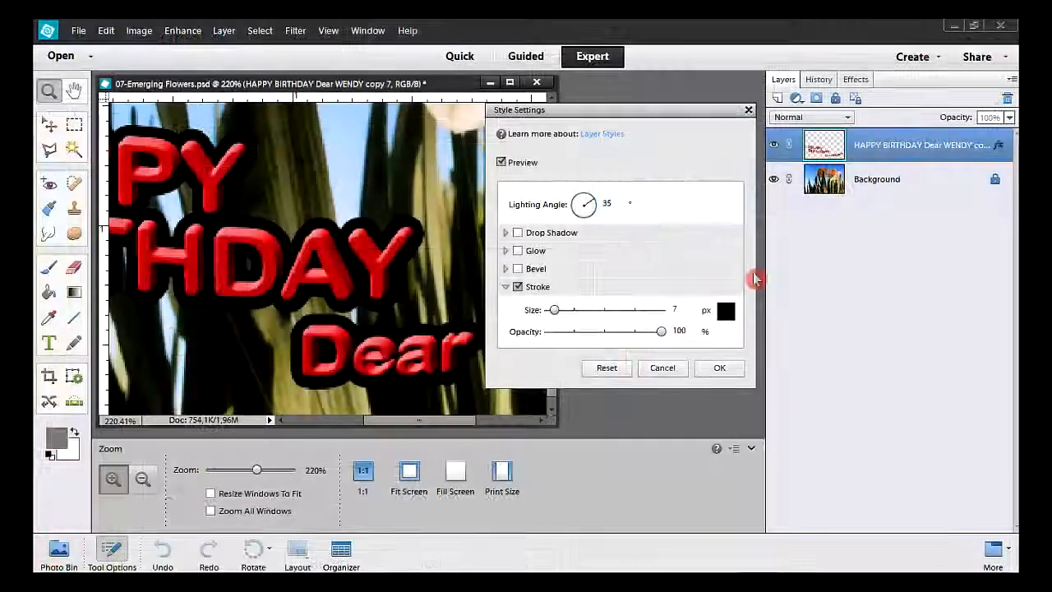
{"action": "left_click_drag", "start_coordinate": [660, 331], "coordinate": [615, 351]}
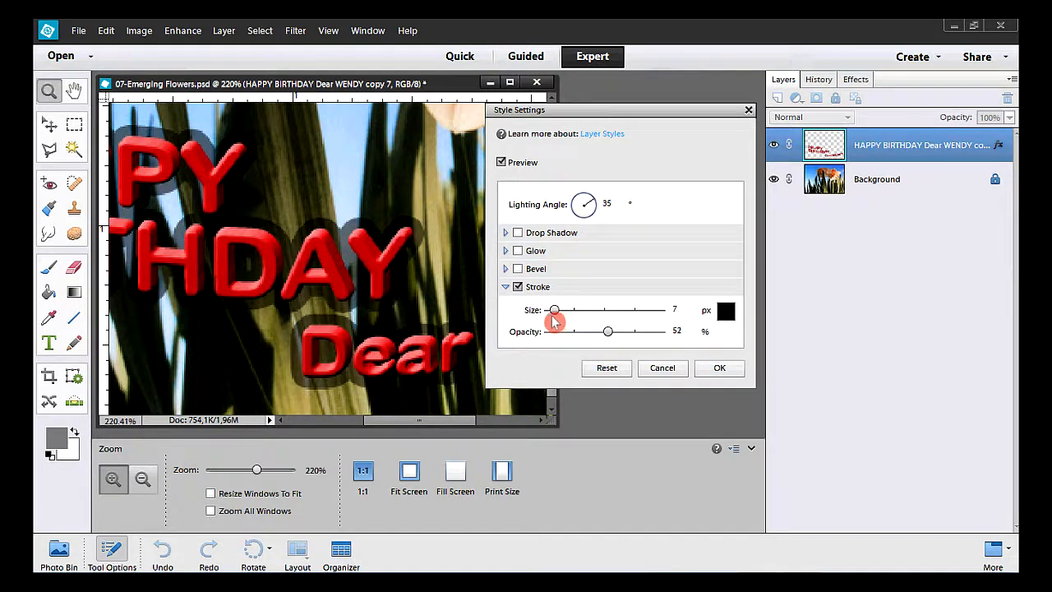
{"action": "left_click_drag", "start_coordinate": [556, 317], "coordinate": [556, 322]}
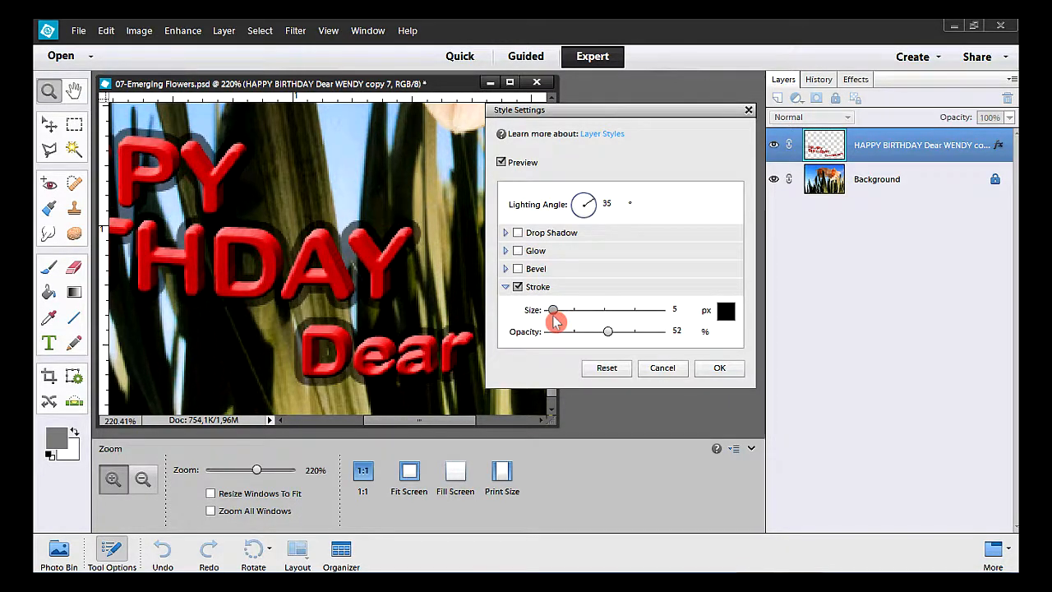
{"action": "left_click", "coordinate": [712, 369]}
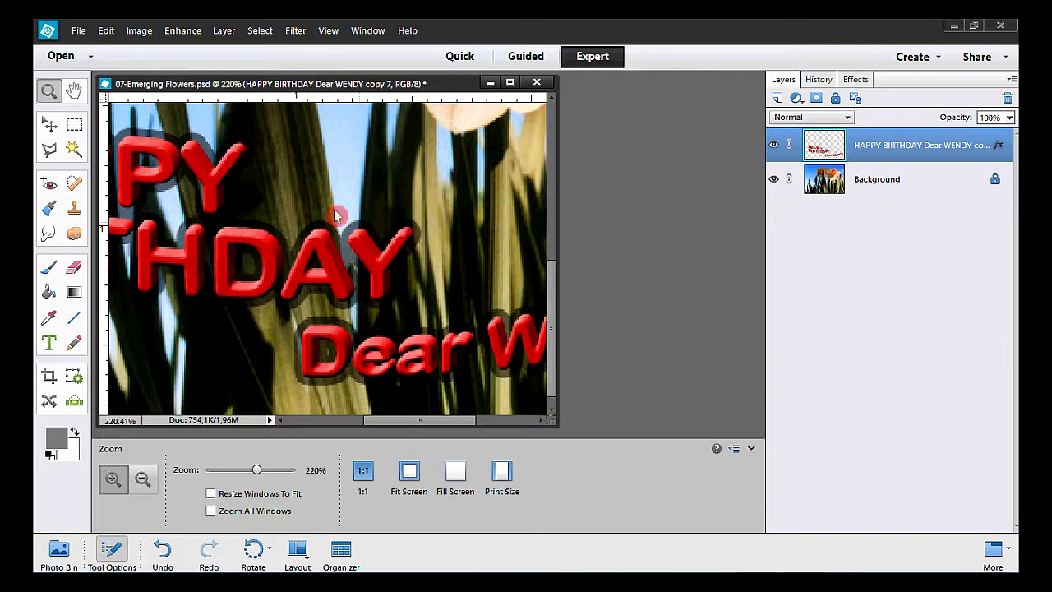
Move the birthday text a little up and to the left on the flower photo
{"action": "double_click", "coordinate": [74, 93]}
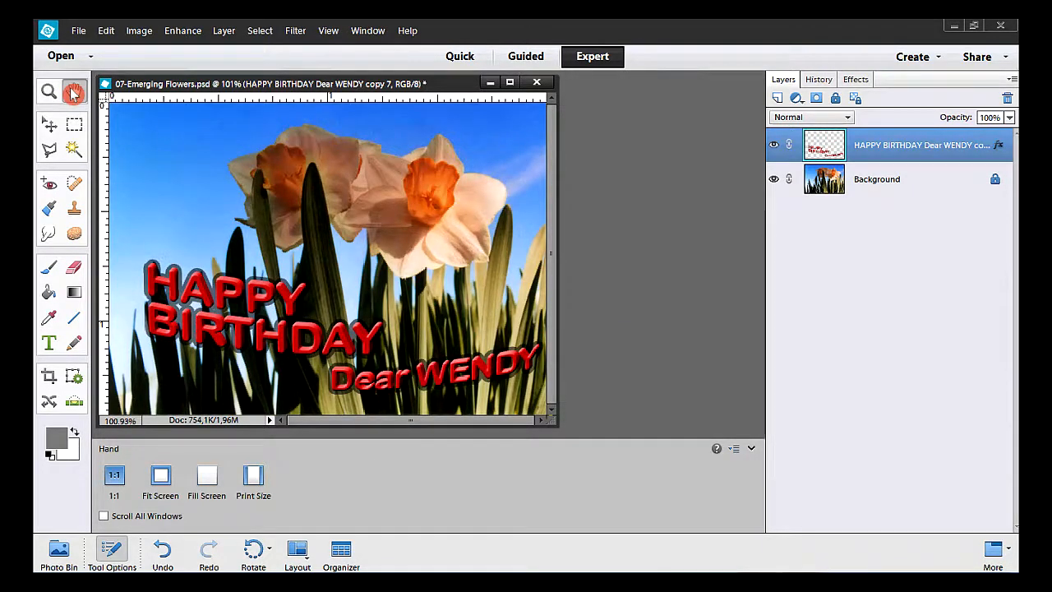
{"action": "left_click", "coordinate": [49, 123]}
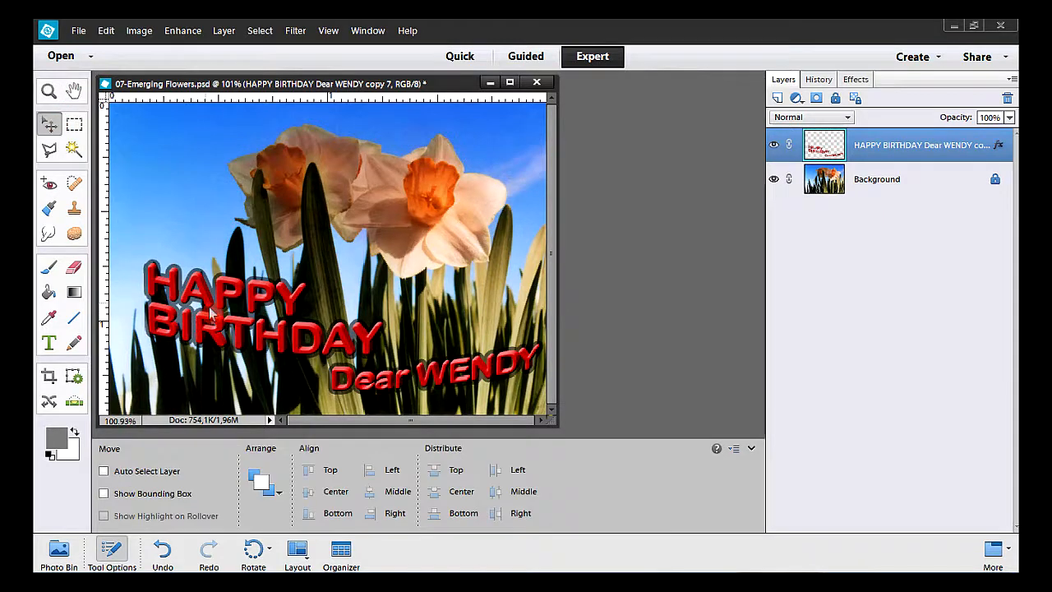
{"action": "left_click_drag", "start_coordinate": [223, 336], "coordinate": [211, 304]}
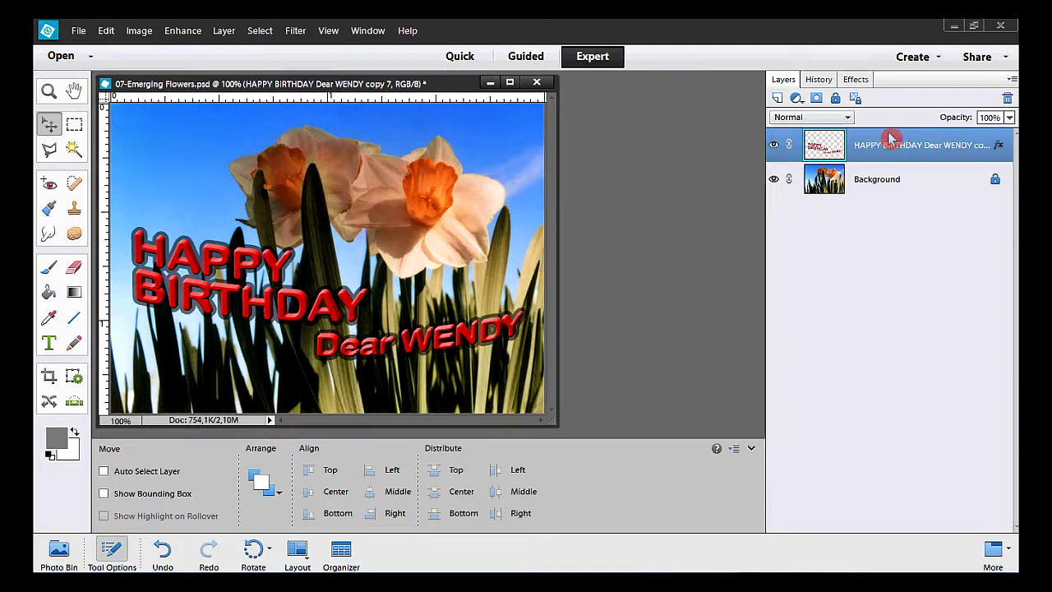
Create a new layer named "Yellow Sun" and place it between the birthday text layer and the Background
{"action": "left_click", "coordinate": [222, 33]}
{"action": "mouse_move", "coordinate": [230, 46]}
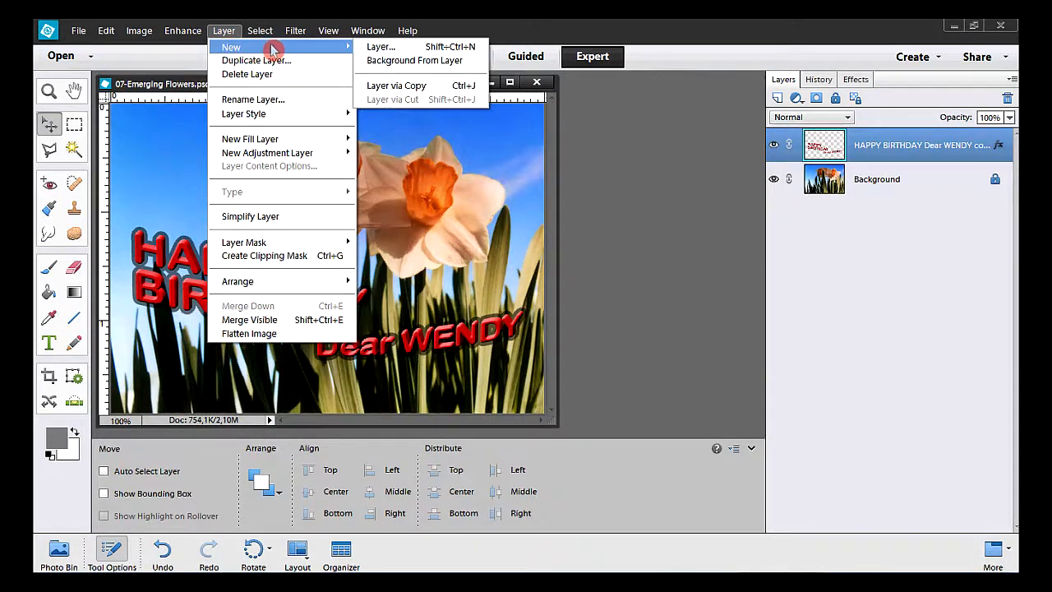
{"action": "left_click", "coordinate": [415, 47]}
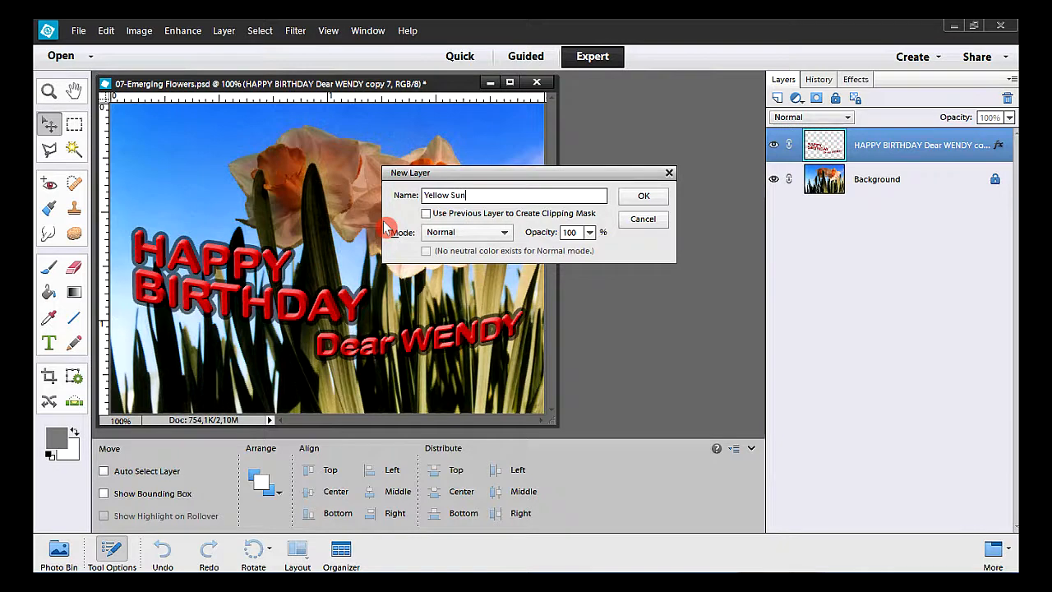
{"action": "left_click", "coordinate": [649, 196]}
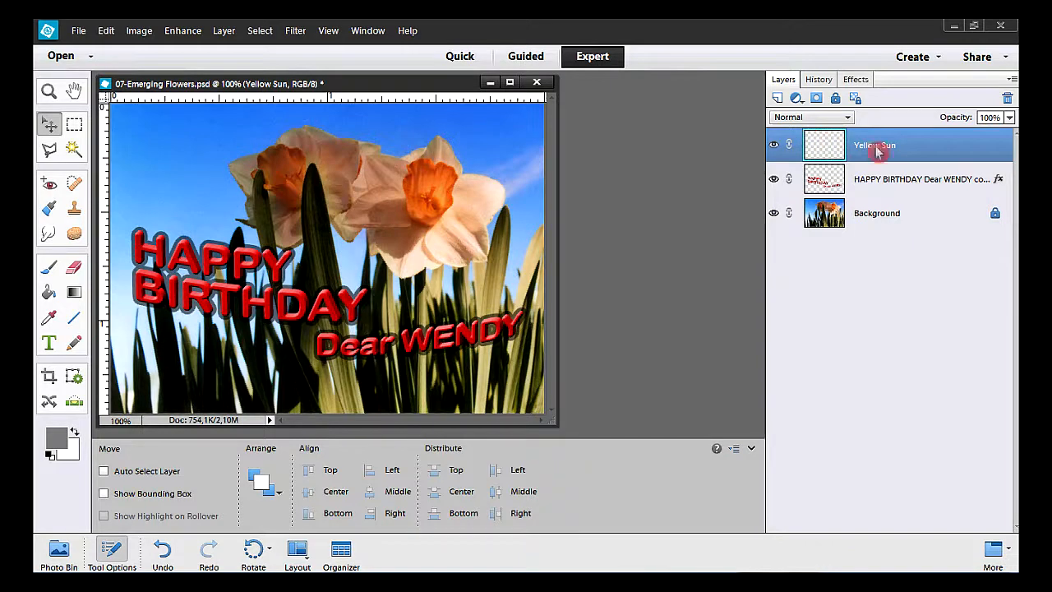
{"action": "left_click_drag", "start_coordinate": [880, 142], "coordinate": [905, 200]}
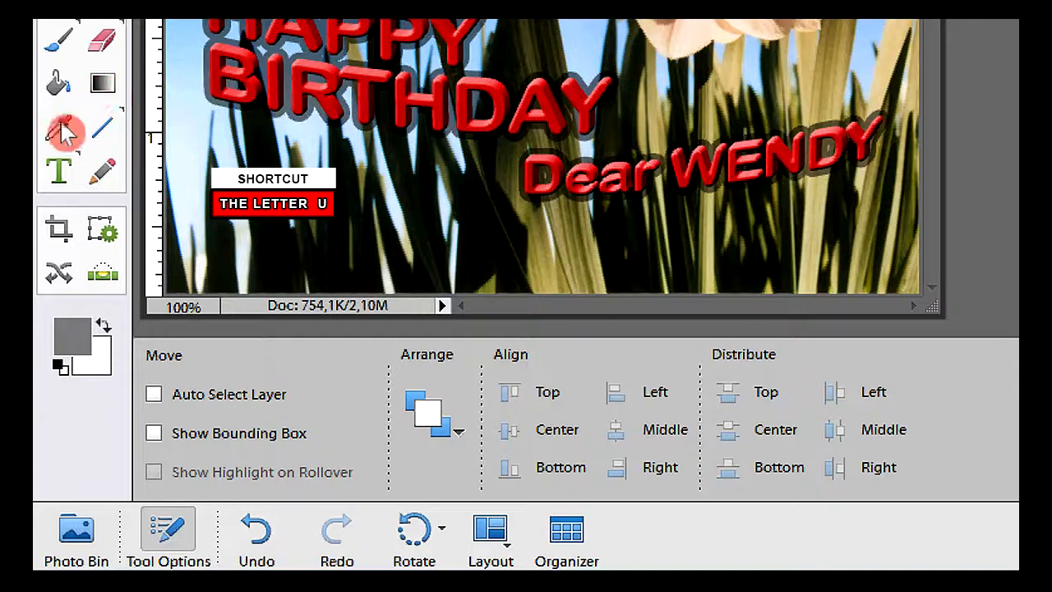
Choose the Custom Shape tool and browse the All Elements Shapes library in an enlarged shape picker
{"action": "left_click", "coordinate": [105, 138]}
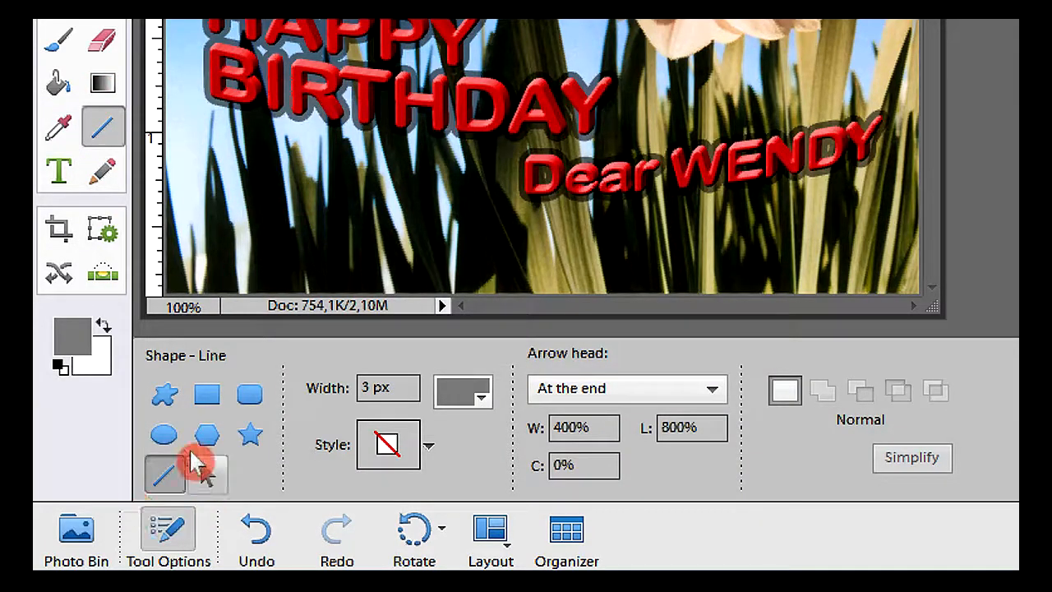
{"action": "left_click", "coordinate": [167, 397]}
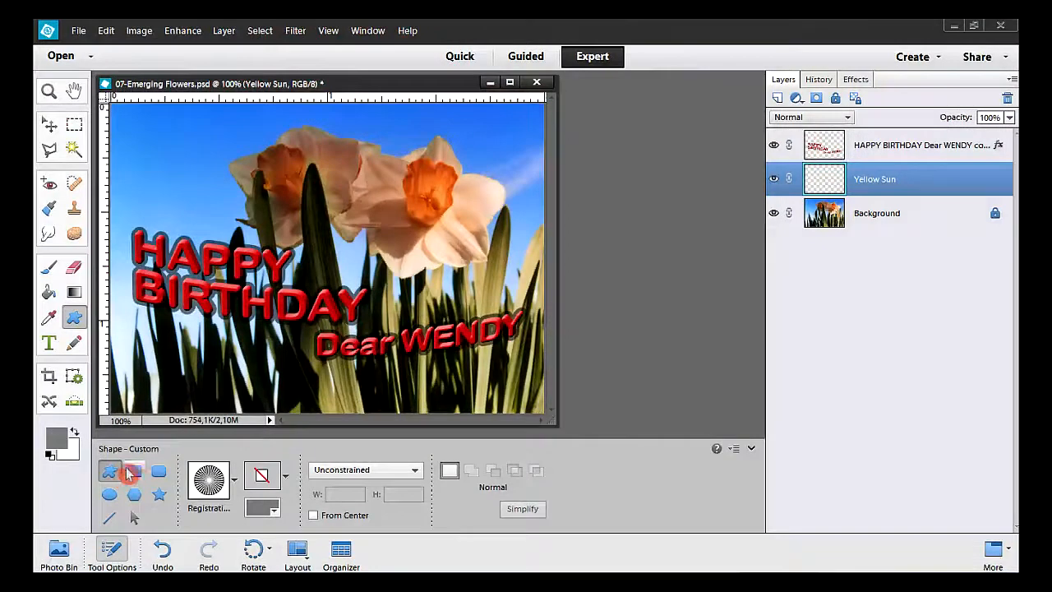
{"action": "left_click", "coordinate": [235, 485]}
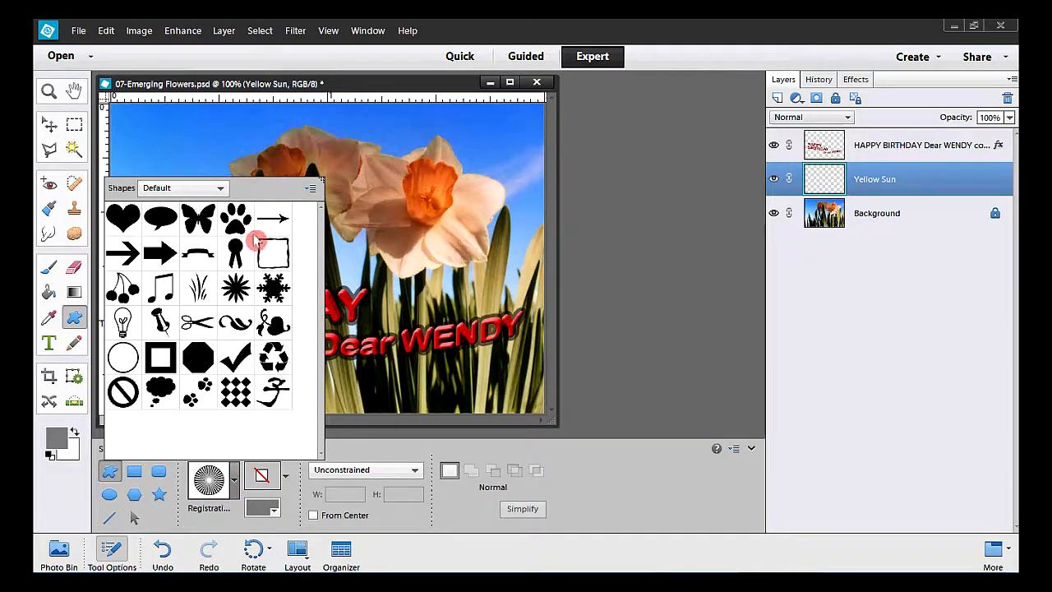
{"action": "left_click", "coordinate": [222, 189]}
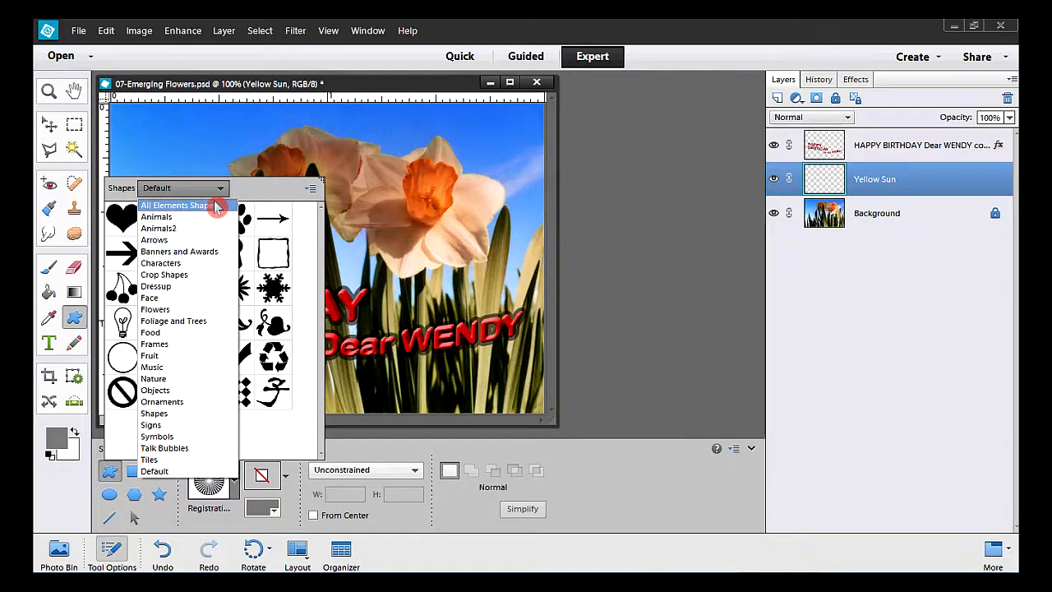
{"action": "left_click", "coordinate": [216, 206]}
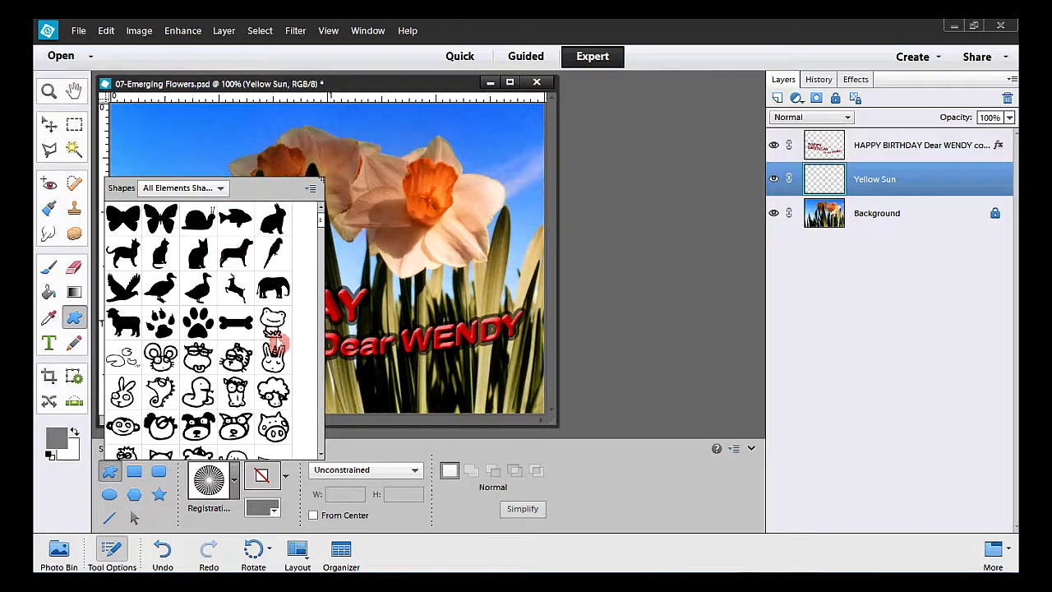
{"action": "left_click_drag", "start_coordinate": [319, 179], "coordinate": [643, 89]}
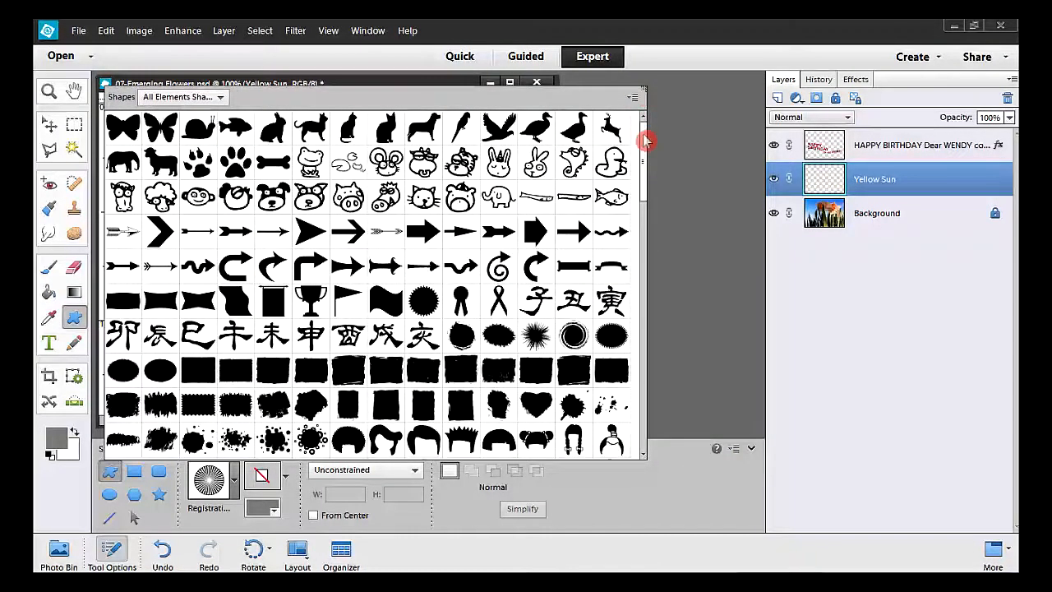
{"action": "left_click_drag", "start_coordinate": [644, 140], "coordinate": [650, 417]}
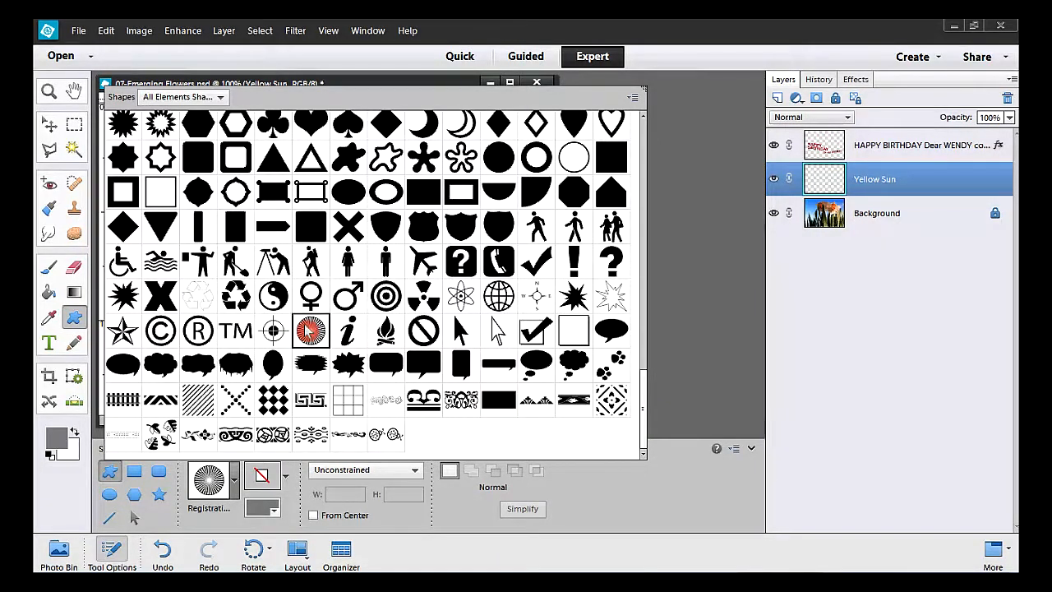
Switch the shape library to Symbols and select the round registration shape with radiating rays
{"action": "left_click", "coordinate": [222, 98]}
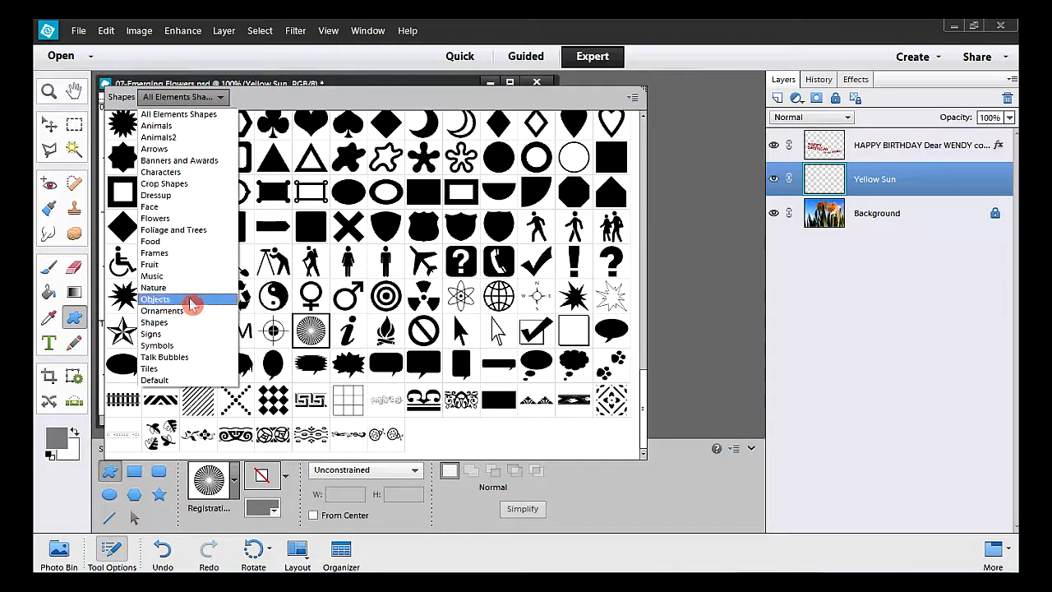
{"action": "left_click", "coordinate": [183, 348]}
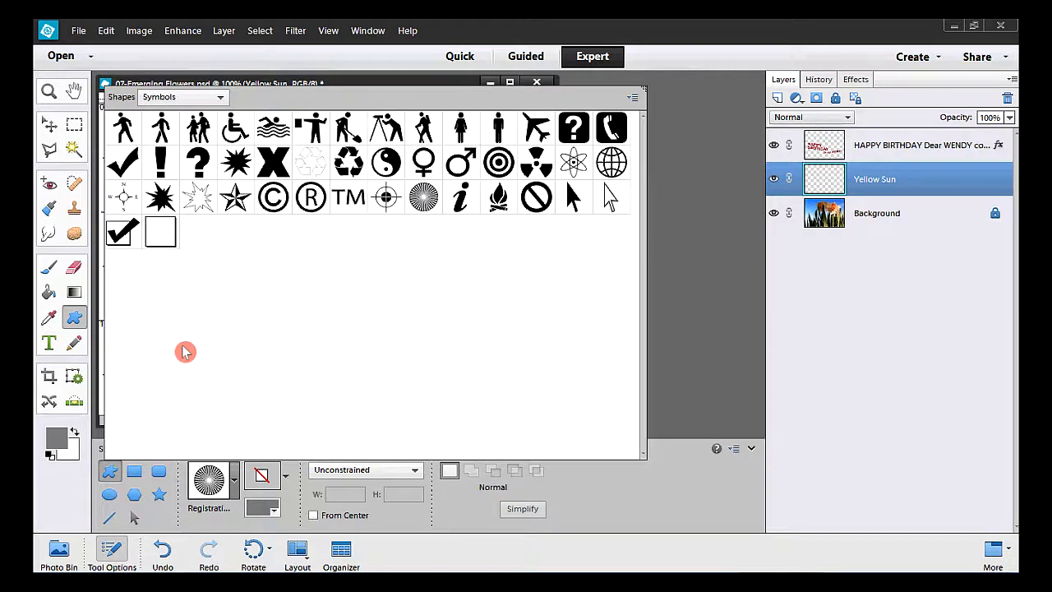
{"action": "left_click_drag", "start_coordinate": [645, 92], "coordinate": [348, 161]}
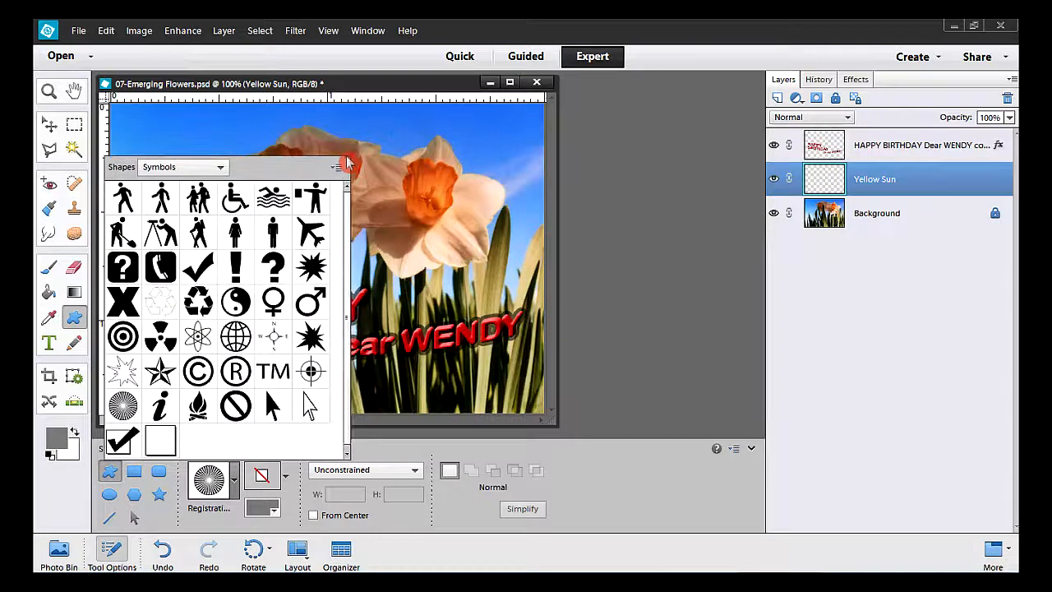
{"action": "double_click", "coordinate": [123, 404]}
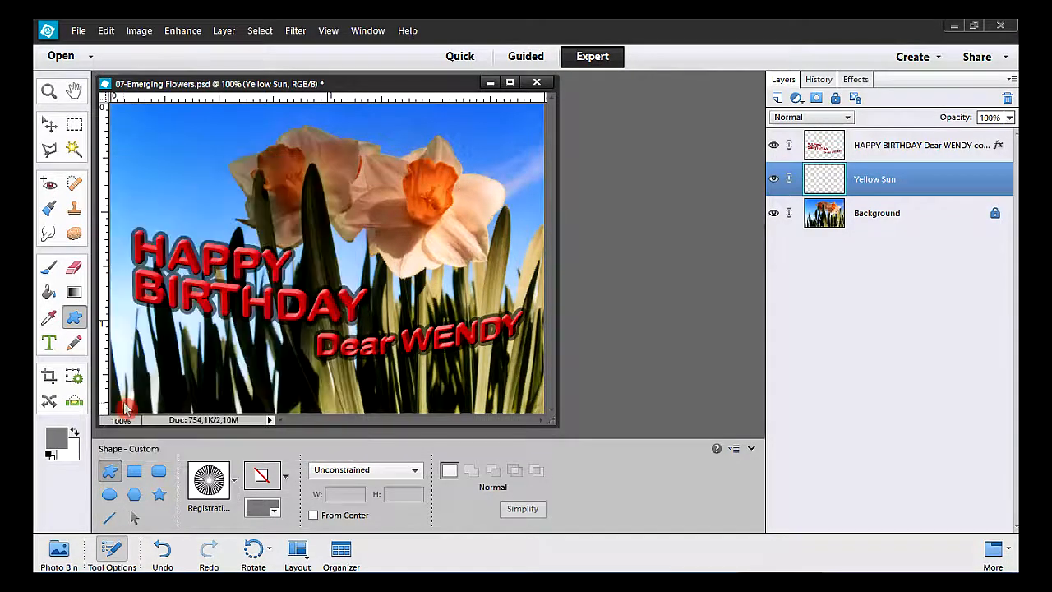
Set the foreground color to bright yellow, fff600
{"action": "left_click", "coordinate": [61, 440]}
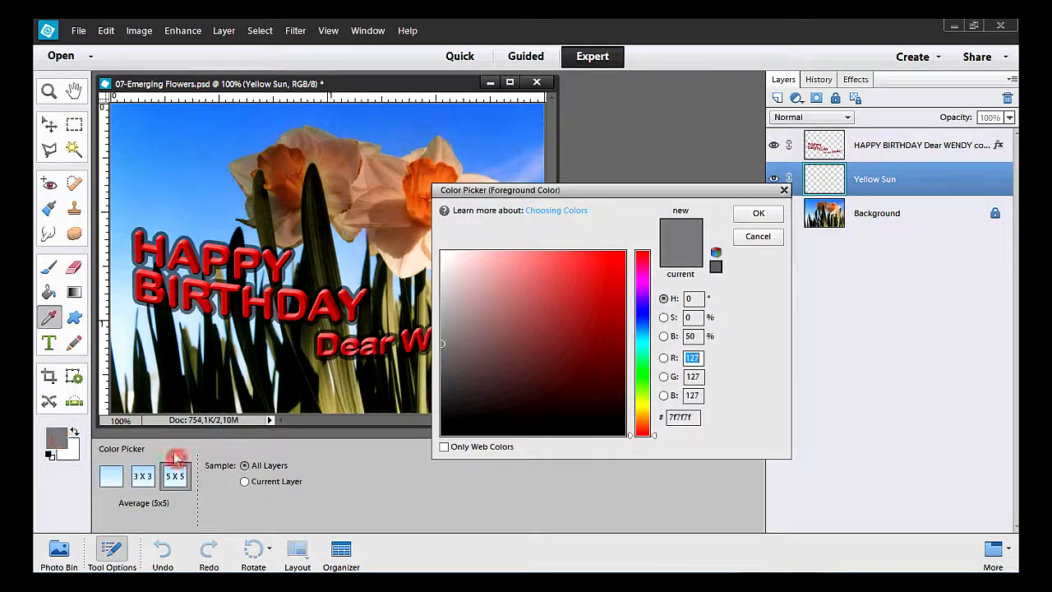
{"action": "left_click", "coordinate": [643, 406]}
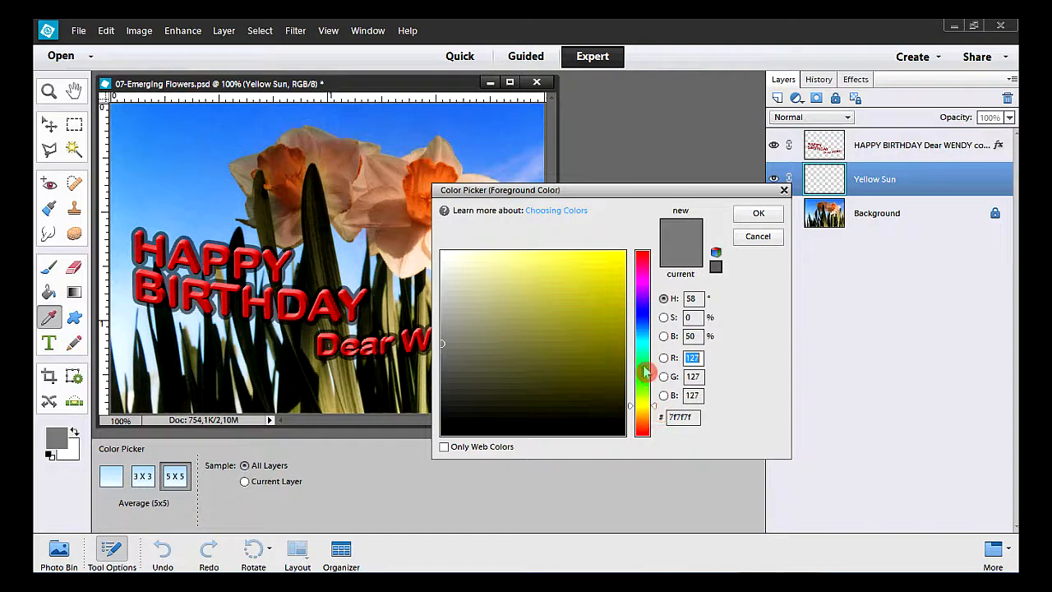
{"action": "left_click_drag", "start_coordinate": [614, 311], "coordinate": [629, 257]}
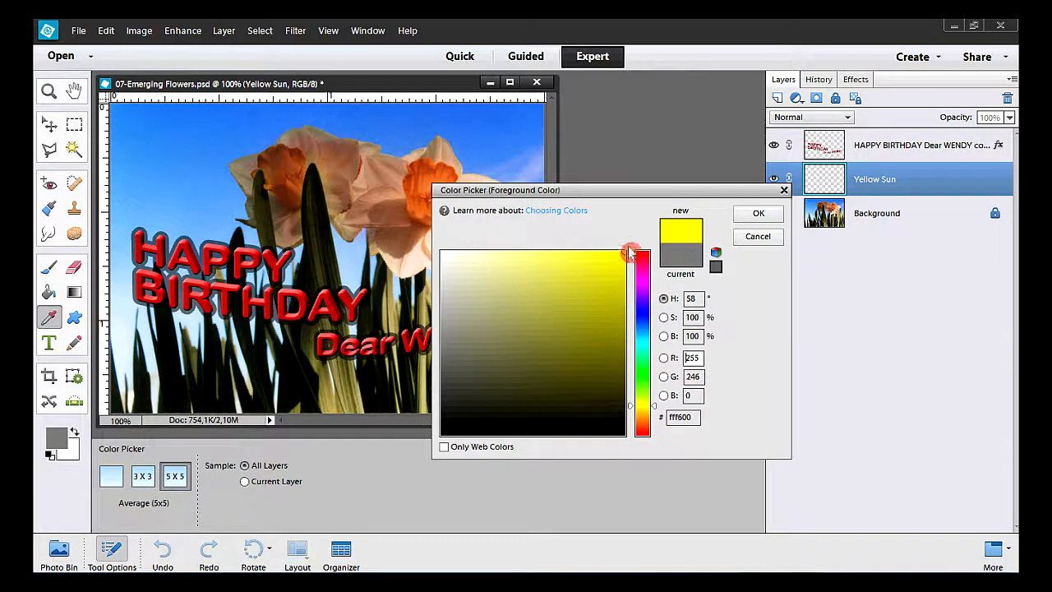
{"action": "left_click", "coordinate": [750, 214]}
Draw a wide oval ray shape across the middle of the photo and simplify the Yellow Sun layer
{"action": "key", "text": "u"}
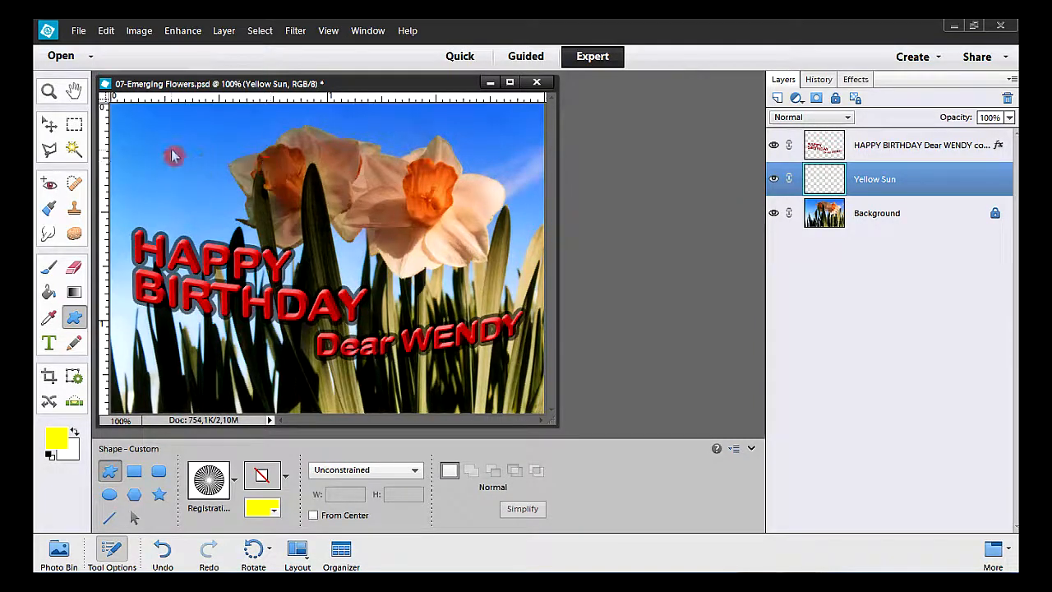
{"action": "left_click_drag", "start_coordinate": [173, 153], "coordinate": [497, 403]}
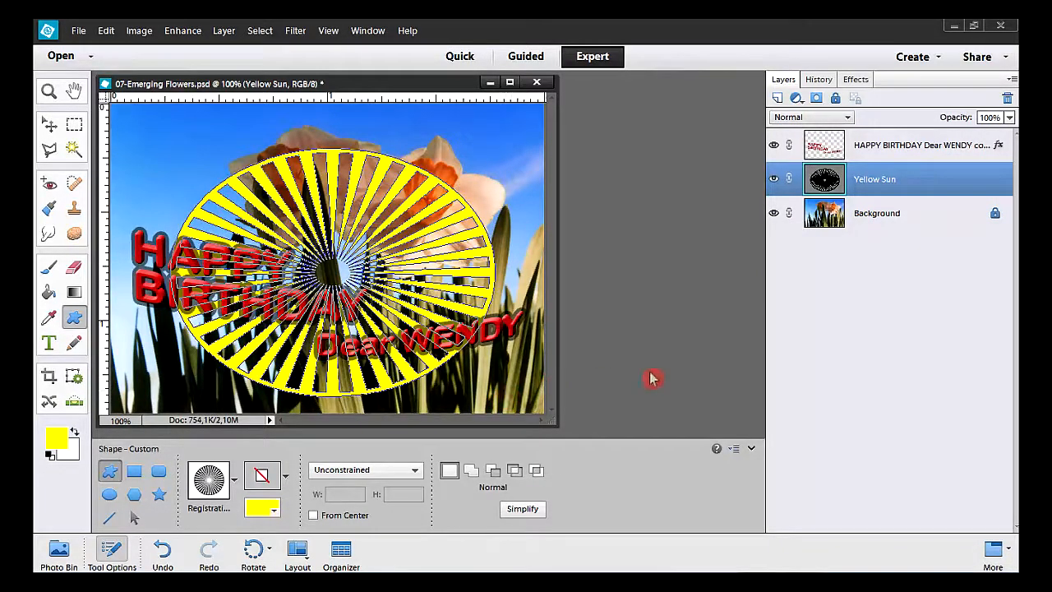
{"action": "right_click", "coordinate": [891, 193]}
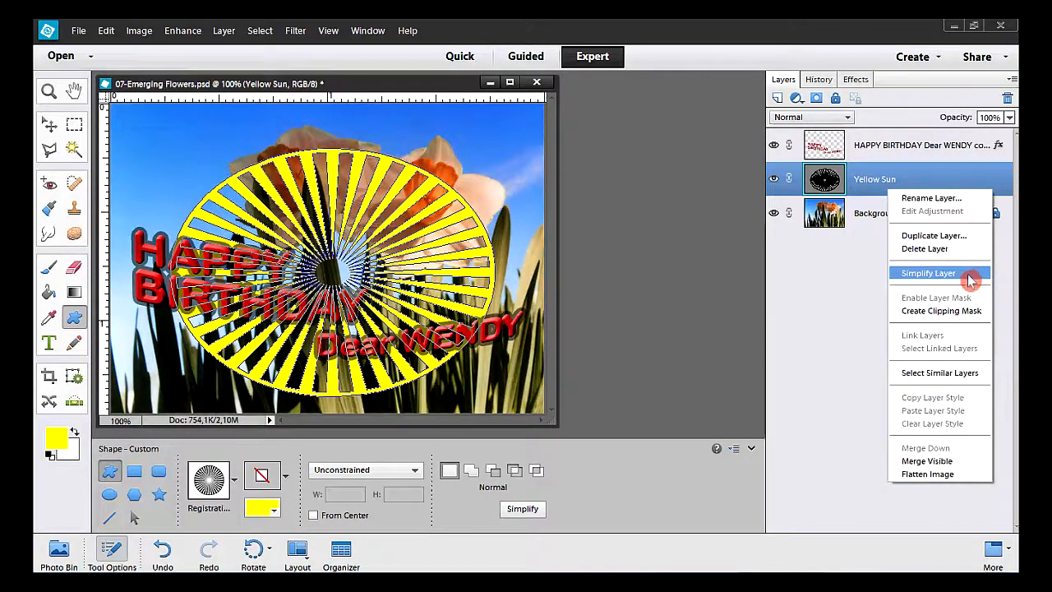
{"action": "left_click", "coordinate": [597, 215]}
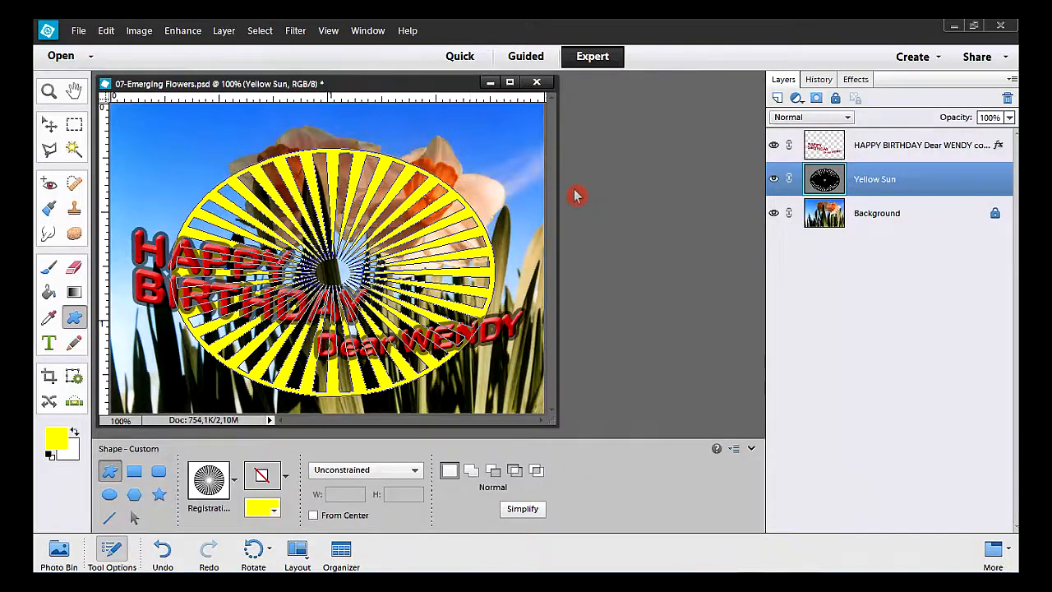
{"action": "left_click", "coordinate": [225, 31]}
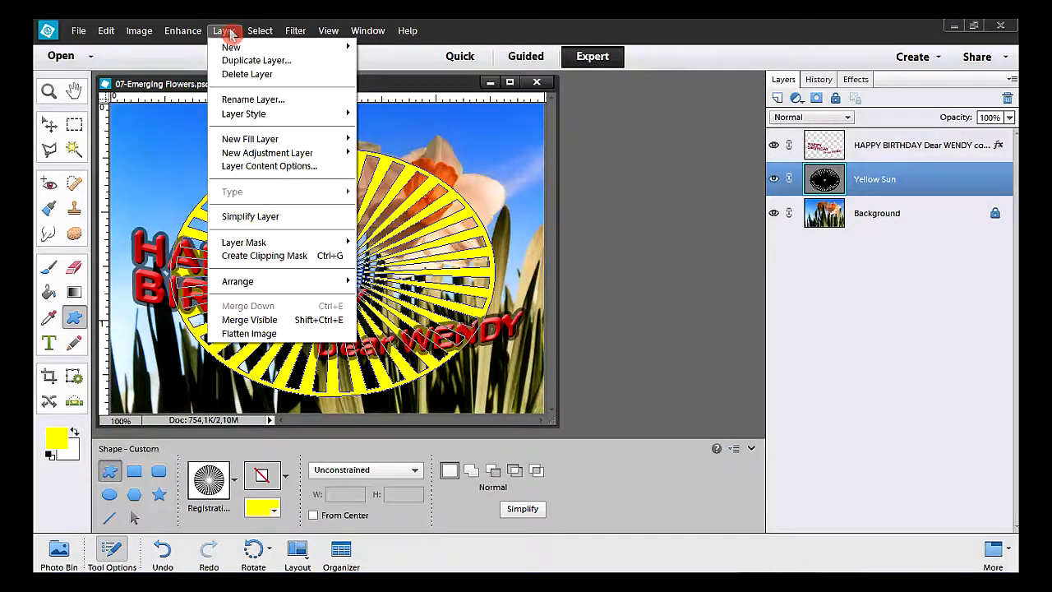
{"action": "left_click", "coordinate": [301, 219]}
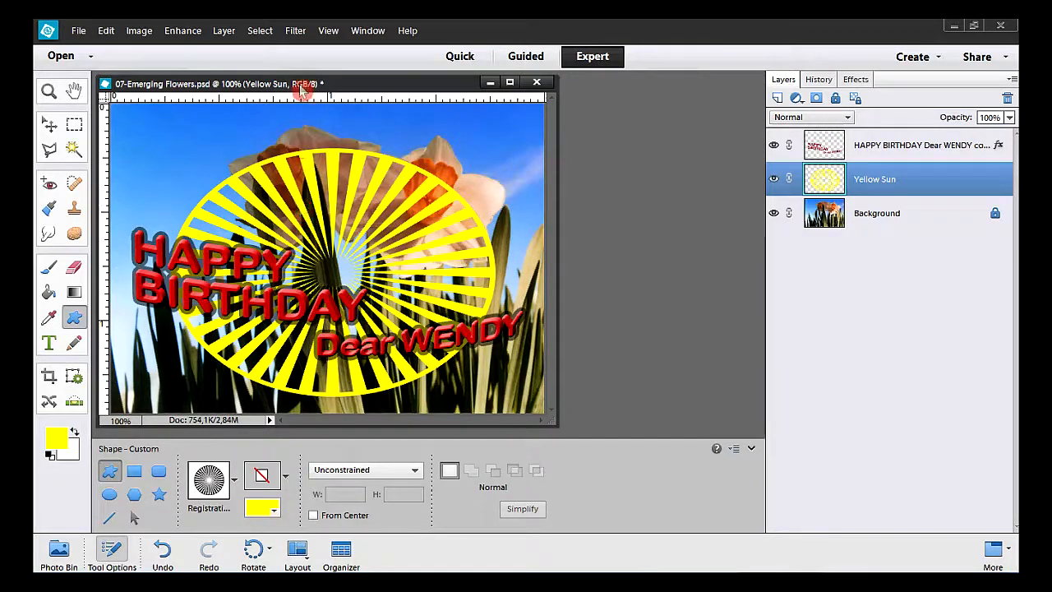
Apply a Radial Blur to the Yellow Sun layer with the Zoom method, Good quality and a considerably higher amount
{"action": "left_click", "coordinate": [296, 33]}
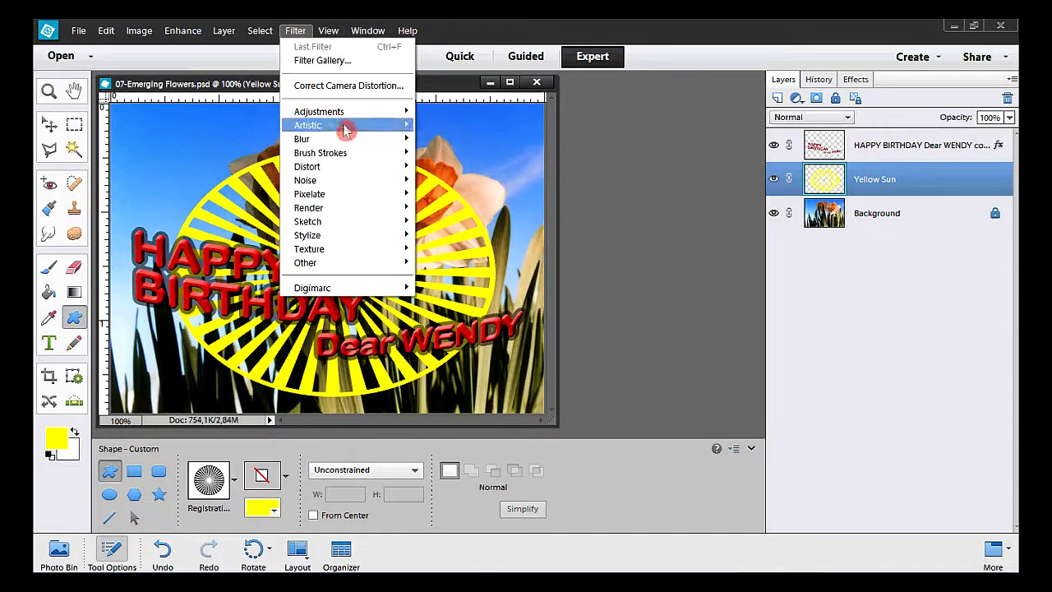
{"action": "mouse_move", "coordinate": [345, 142]}
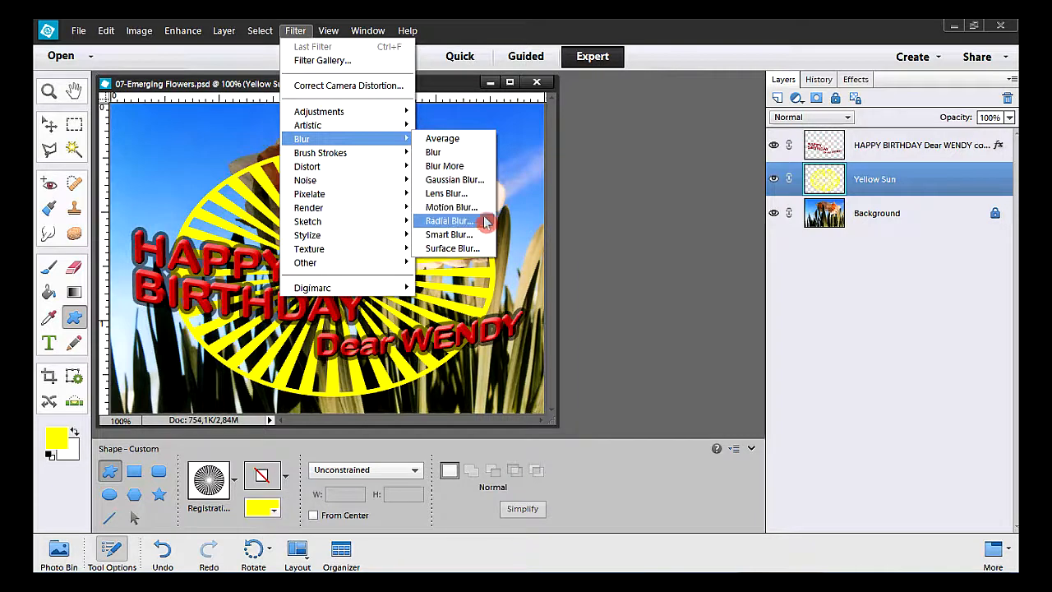
{"action": "left_click", "coordinate": [450, 222]}
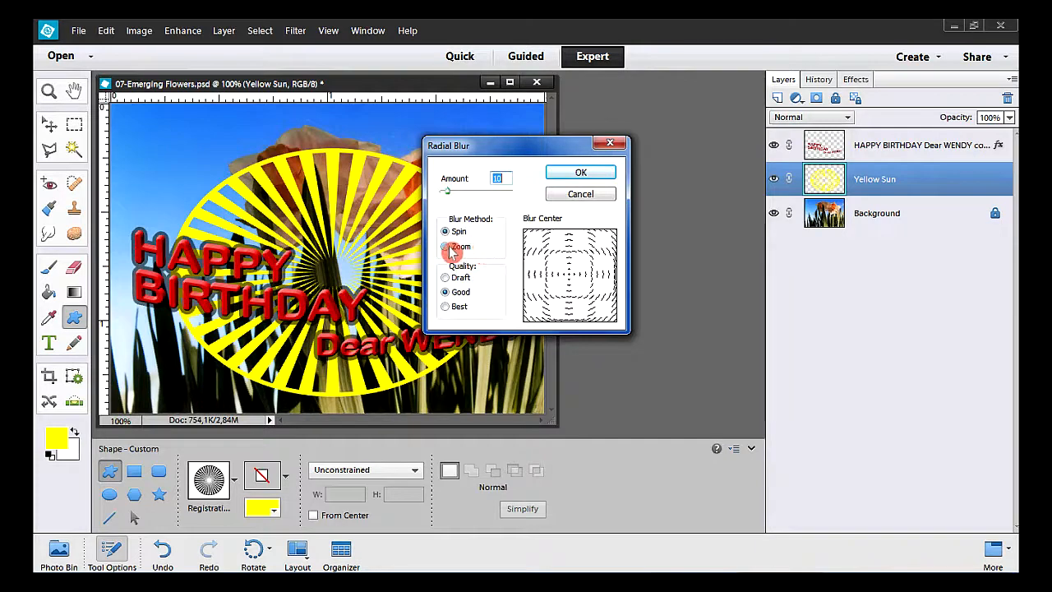
{"action": "left_click", "coordinate": [446, 248]}
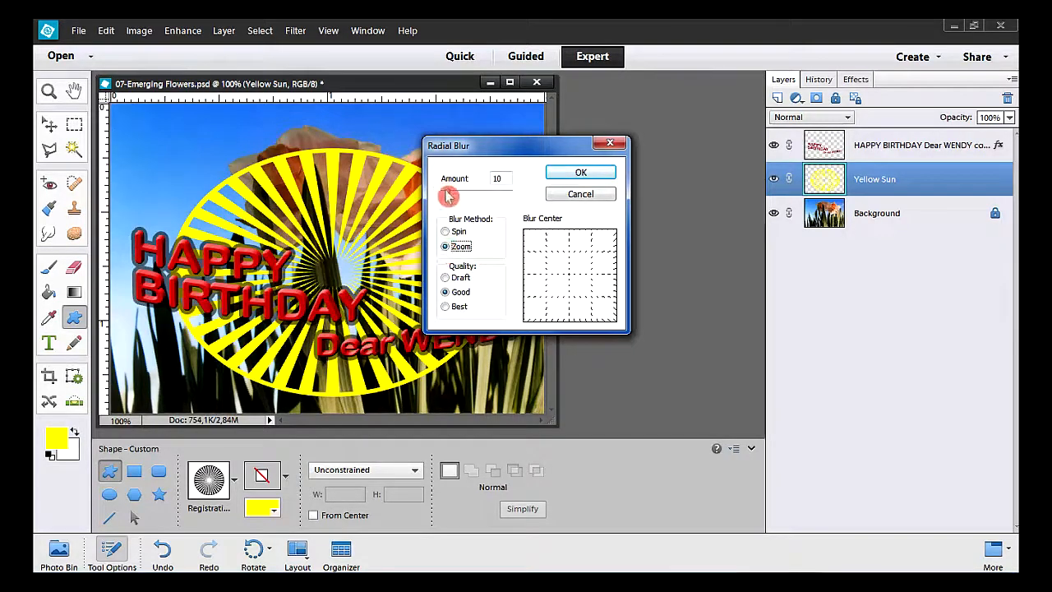
{"action": "left_click_drag", "start_coordinate": [449, 197], "coordinate": [494, 195]}
{"action": "left_click", "coordinate": [570, 174]}
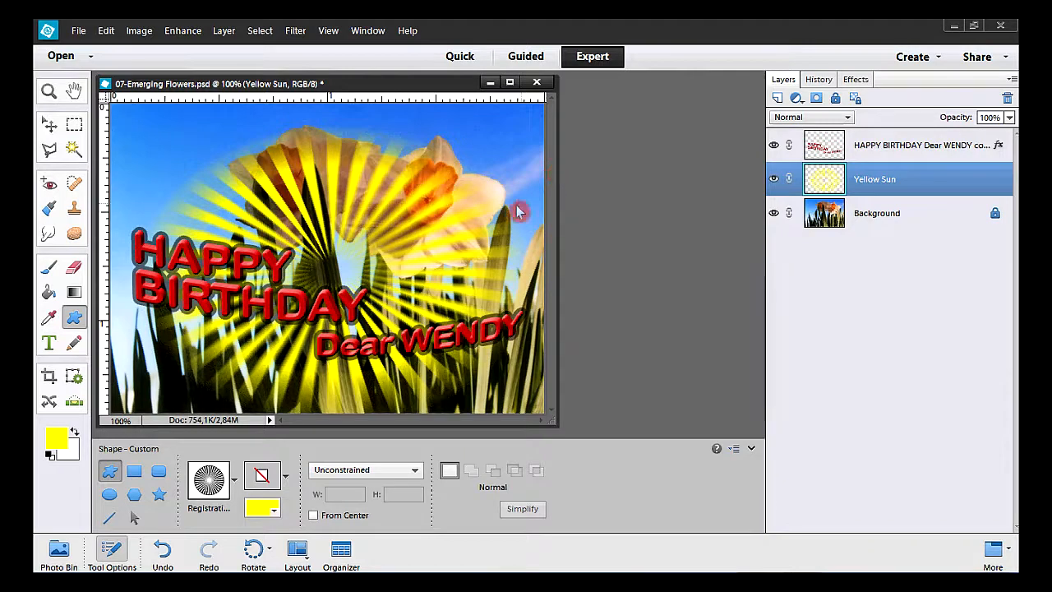
Move the blurred sun rays down behind the greeting text and lower the Yellow Sun layer's opacity to 38%
{"action": "left_click", "coordinate": [49, 123]}
{"action": "left_click_drag", "start_coordinate": [408, 228], "coordinate": [403, 295]}
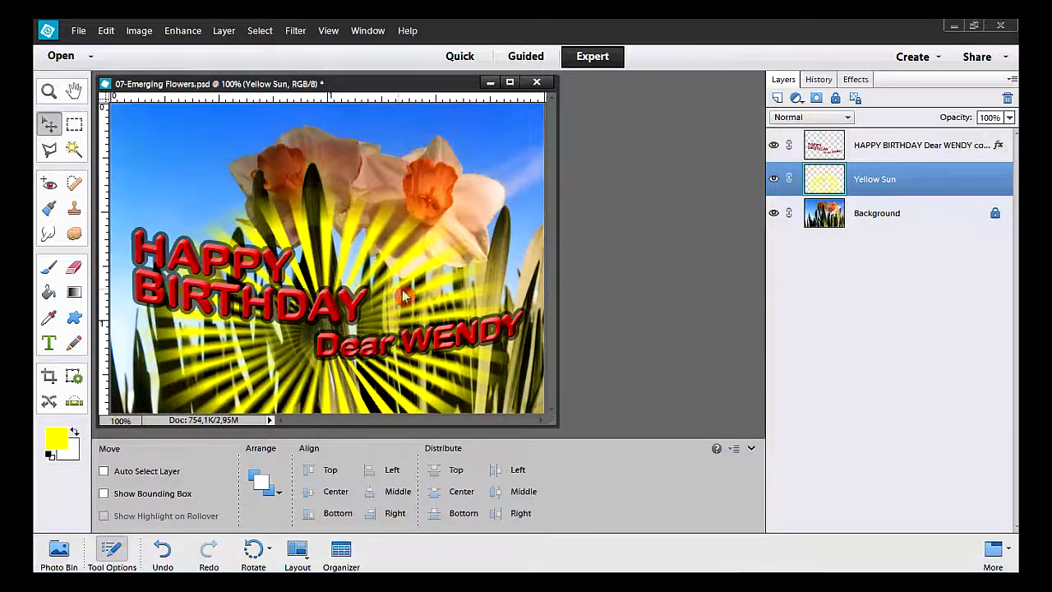
{"action": "left_click", "coordinate": [1010, 118]}
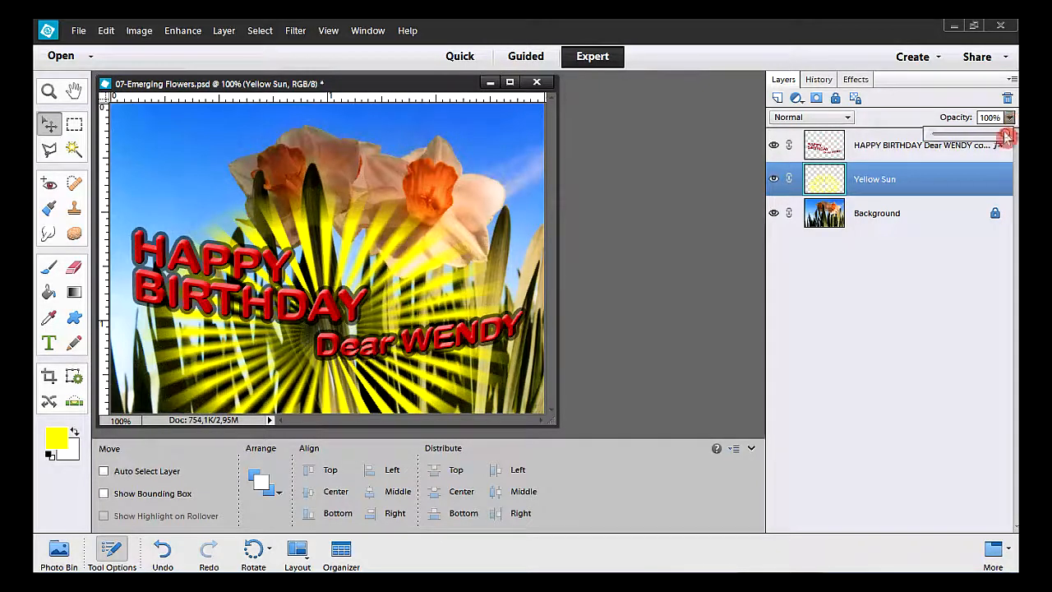
{"action": "left_click_drag", "start_coordinate": [1000, 138], "coordinate": [961, 140]}
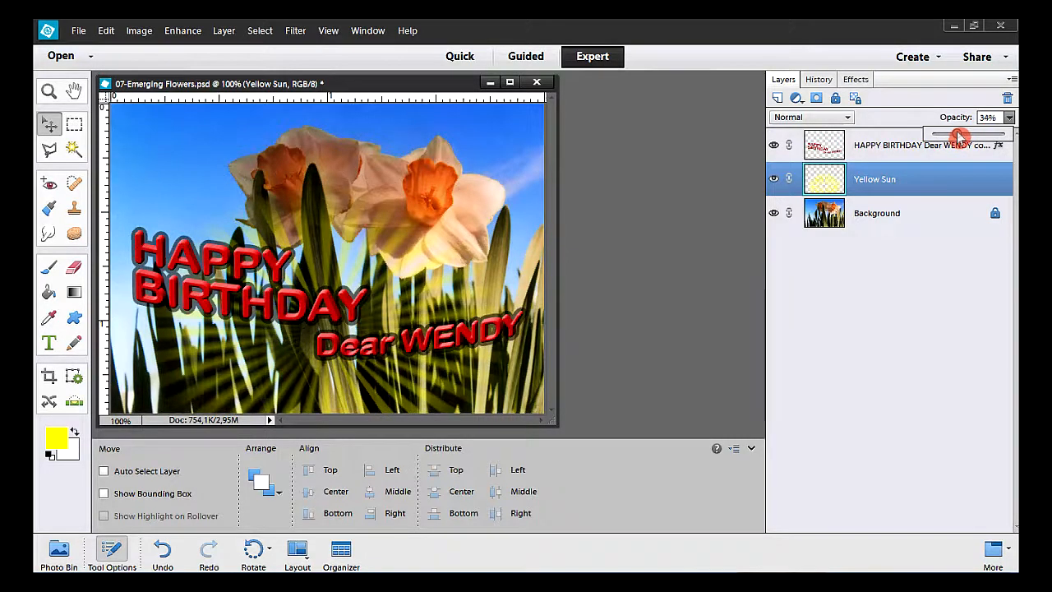
{"action": "left_click_drag", "start_coordinate": [960, 136], "coordinate": [961, 133]}
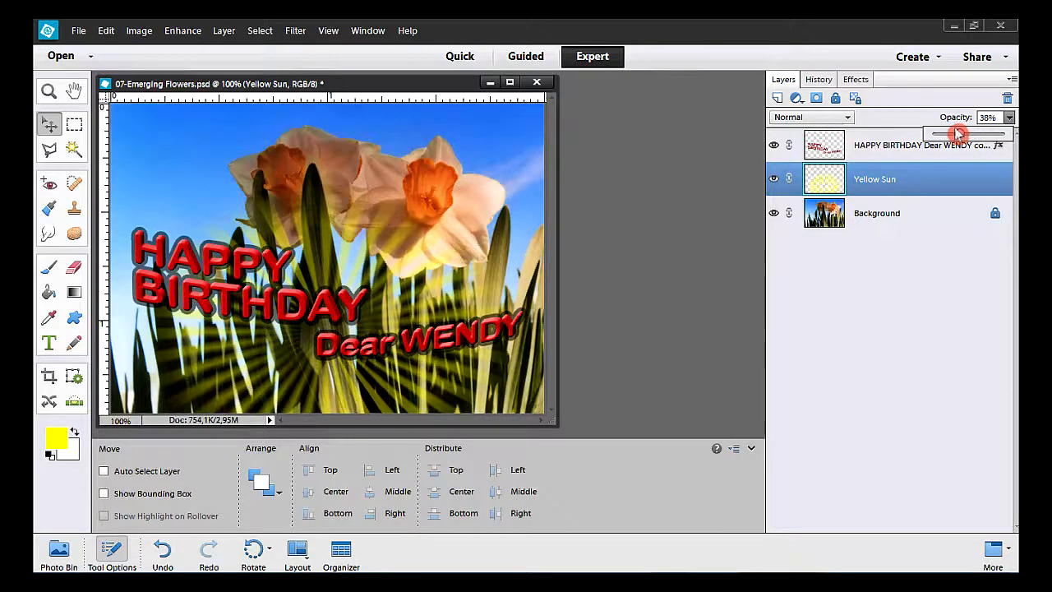
{"action": "left_click", "coordinate": [925, 266]}
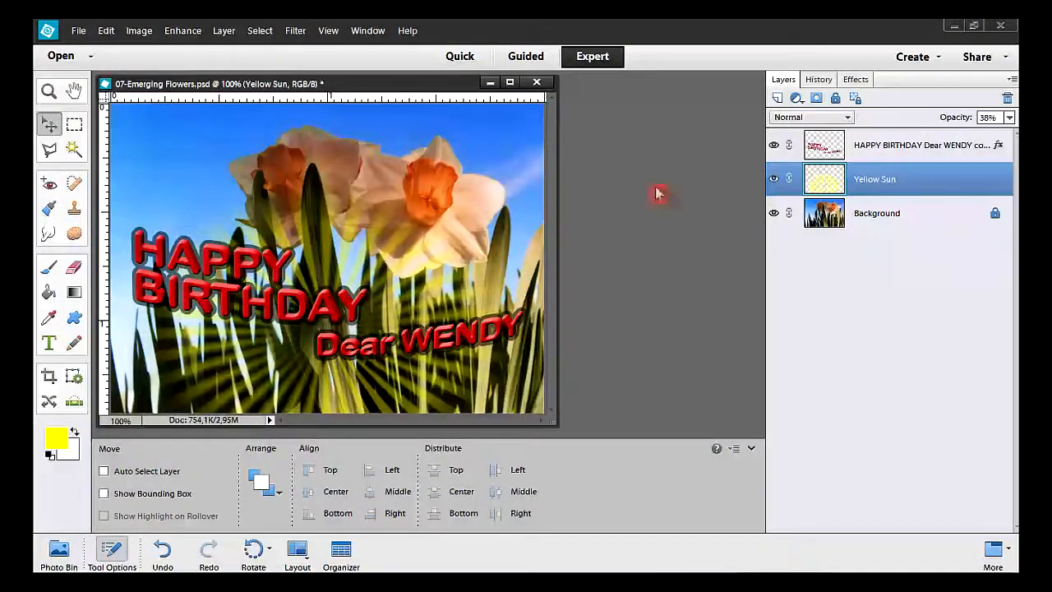
Start a Free Transform on the Yellow Sun layer, shift the rays up and enlarge the image window around the photo
{"action": "left_click", "coordinate": [138, 31]}
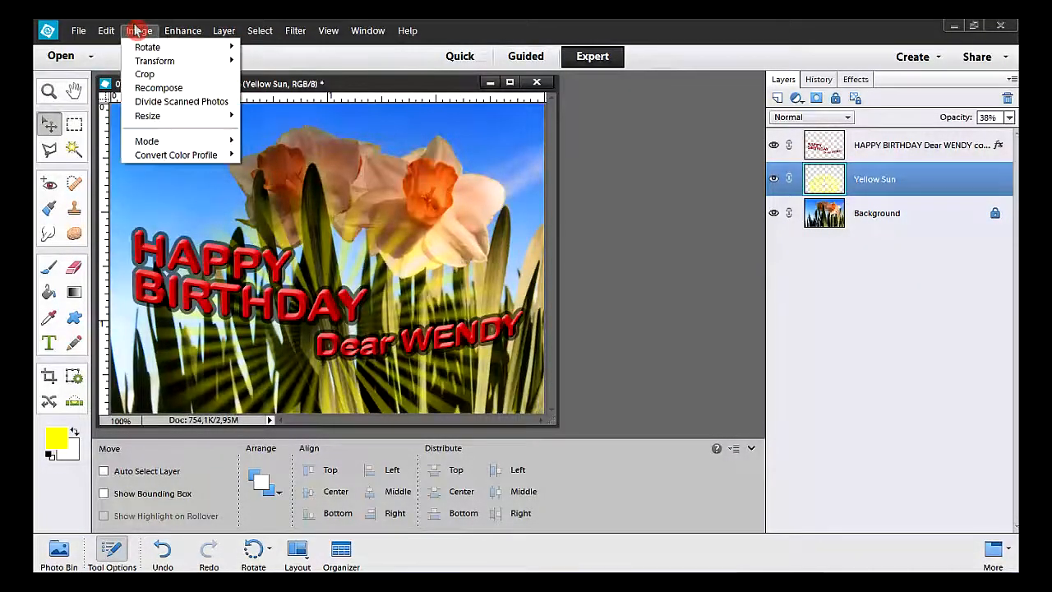
{"action": "mouse_move", "coordinate": [188, 60]}
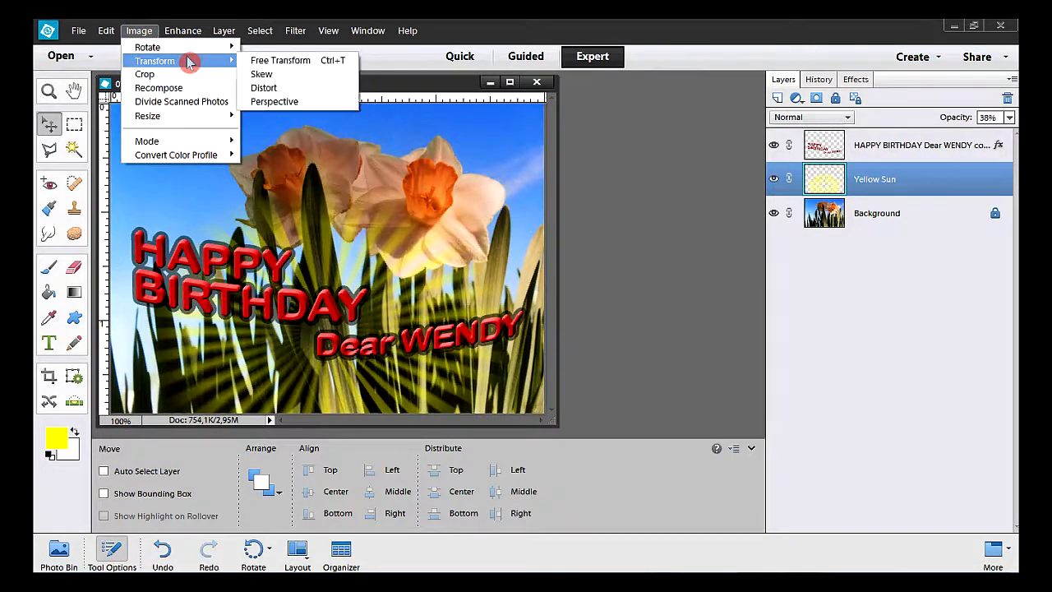
{"action": "left_click", "coordinate": [306, 62]}
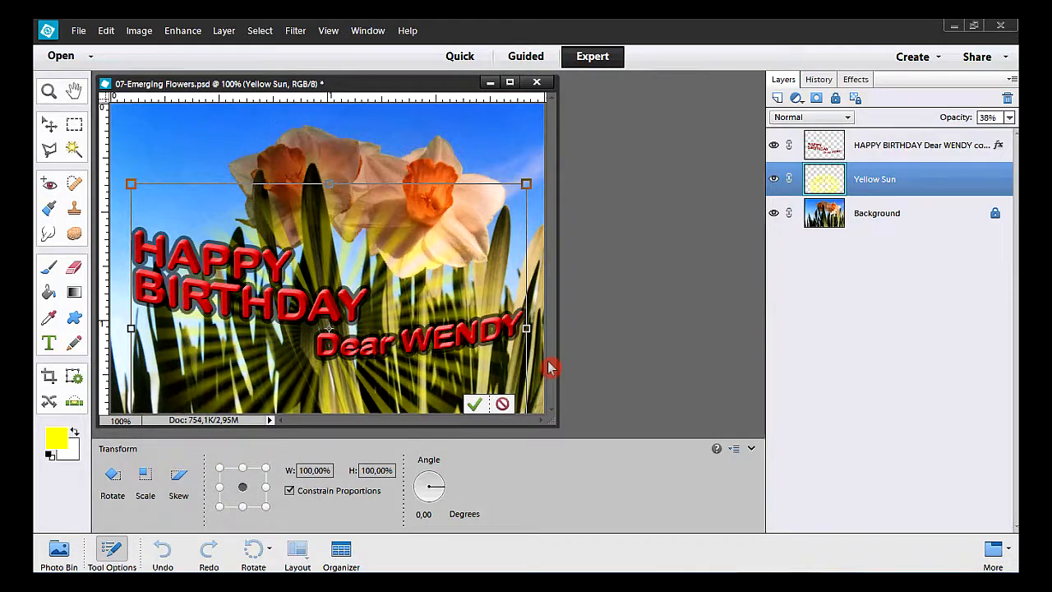
{"action": "left_click_drag", "start_coordinate": [402, 289], "coordinate": [405, 249]}
{"action": "left_click_drag", "start_coordinate": [556, 427], "coordinate": [610, 453]}
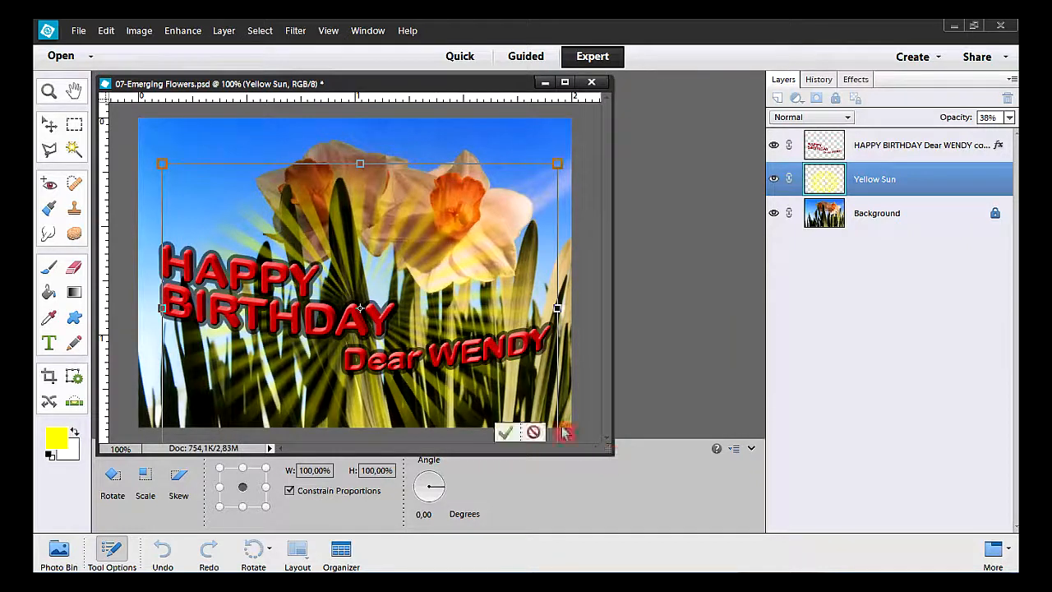
{"action": "left_click_drag", "start_coordinate": [397, 385], "coordinate": [386, 349]}
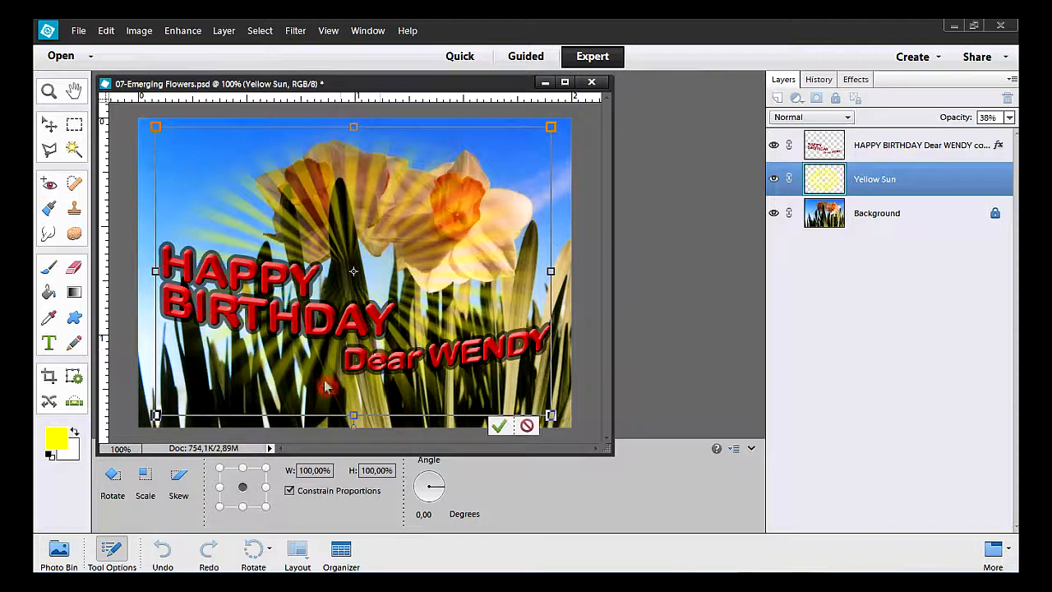
Skew the rays by pulling their upper-right corner far outward and upper-left corner down, shift them slightly down-left and apply the transformation
{"action": "left_click", "coordinate": [178, 482]}
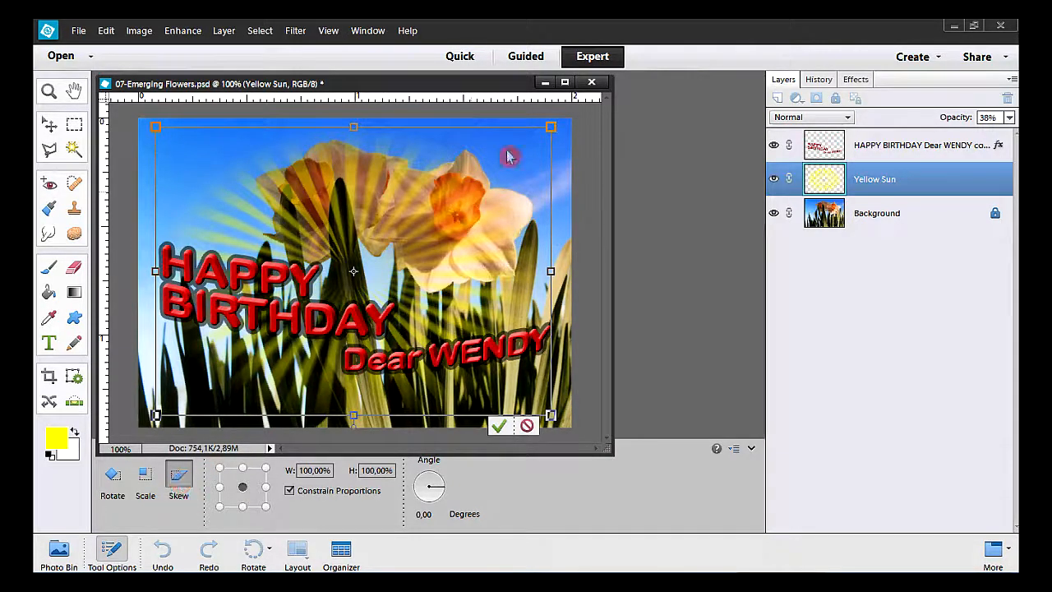
{"action": "left_click_drag", "start_coordinate": [554, 131], "coordinate": [608, 95]}
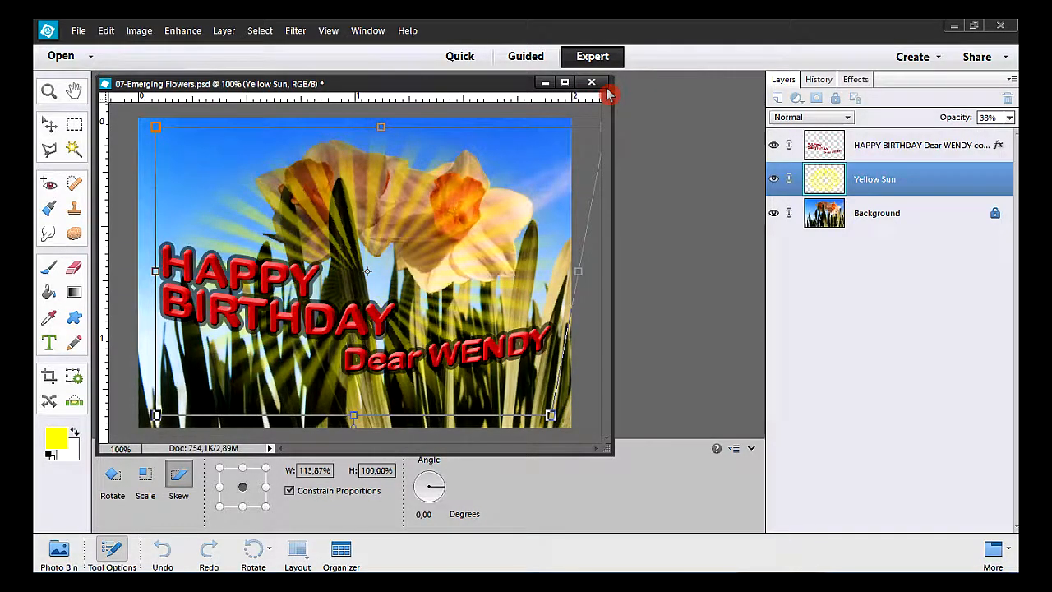
{"action": "left_click_drag", "start_coordinate": [608, 96], "coordinate": [712, 90]}
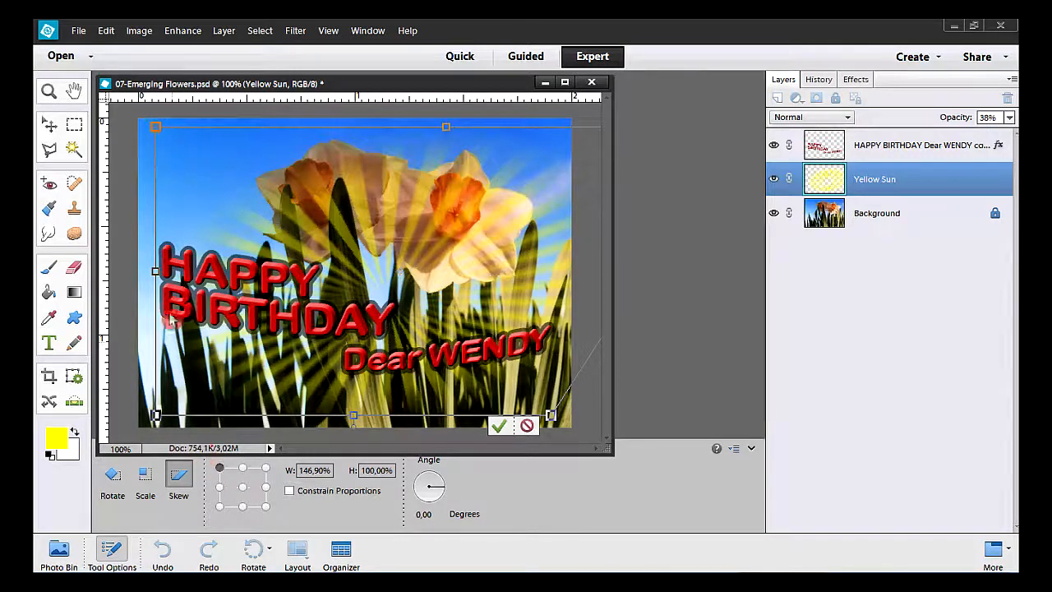
{"action": "left_click_drag", "start_coordinate": [158, 130], "coordinate": [171, 220]}
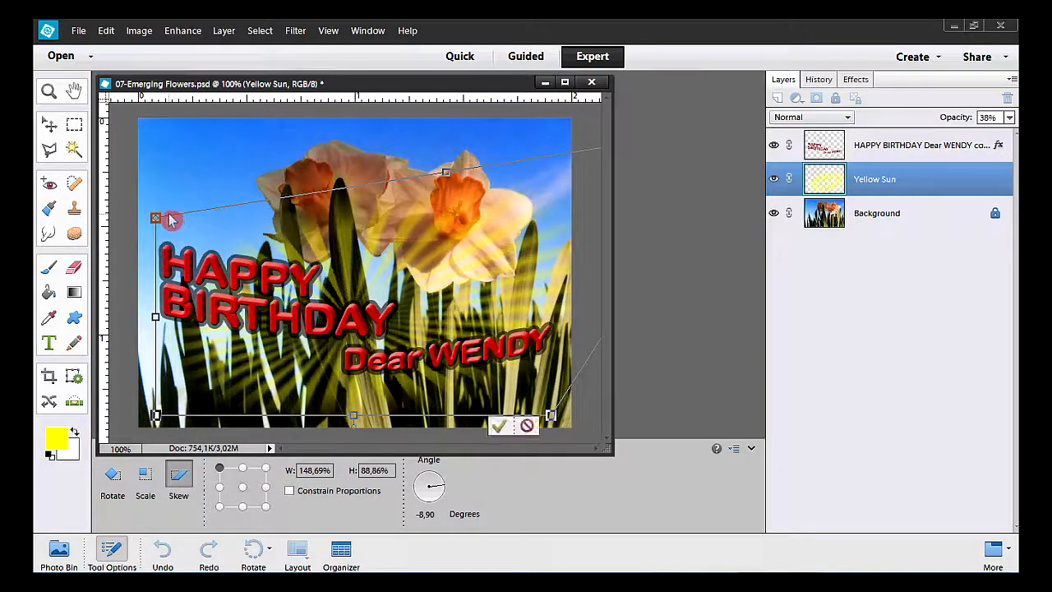
{"action": "left_click_drag", "start_coordinate": [611, 457], "coordinate": [663, 444]}
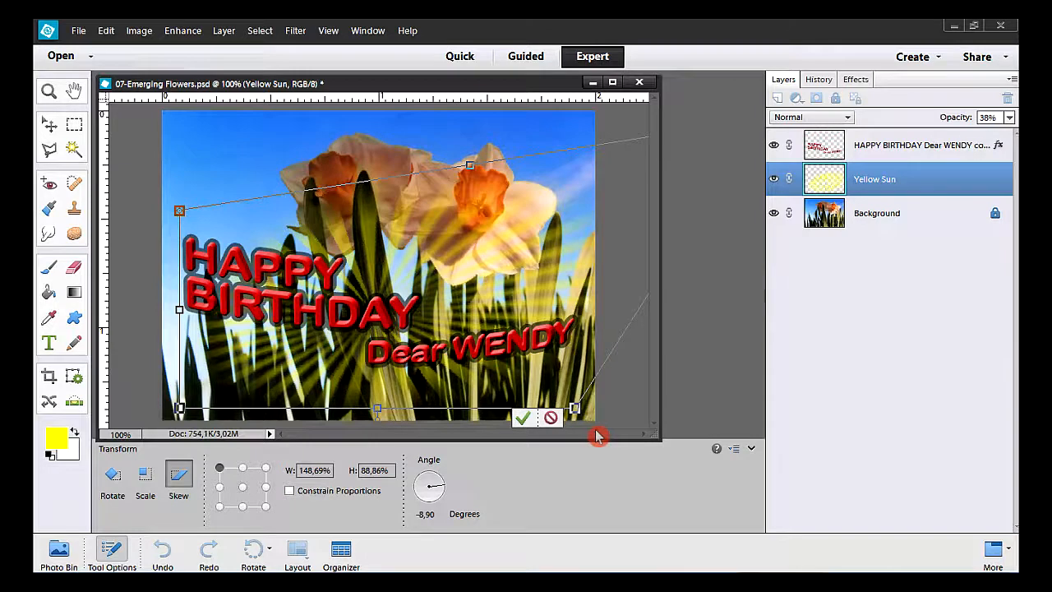
{"action": "left_click_drag", "start_coordinate": [452, 274], "coordinate": [425, 292]}
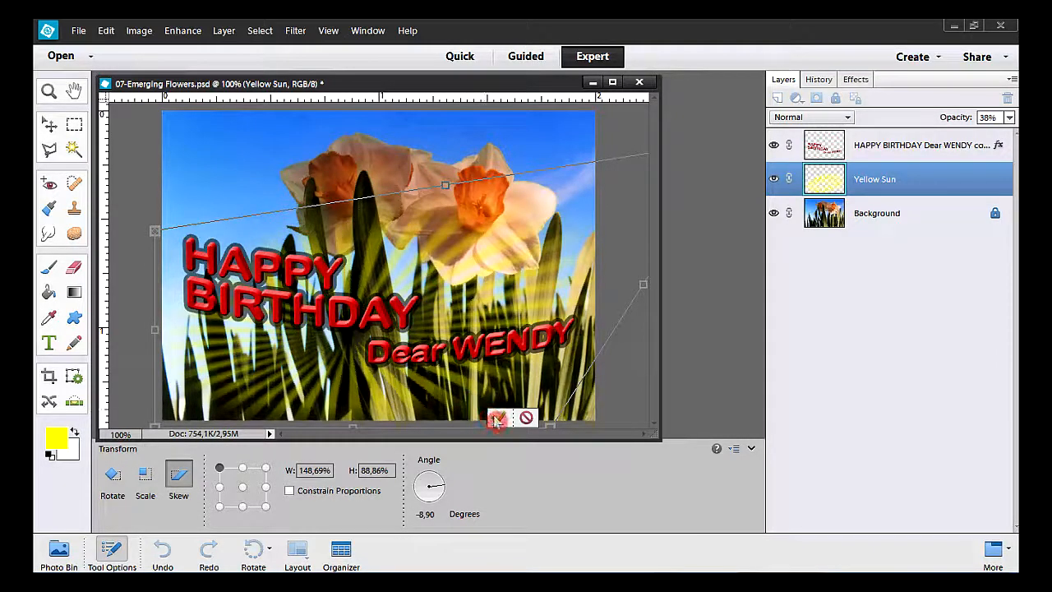
{"action": "left_click", "coordinate": [497, 420]}
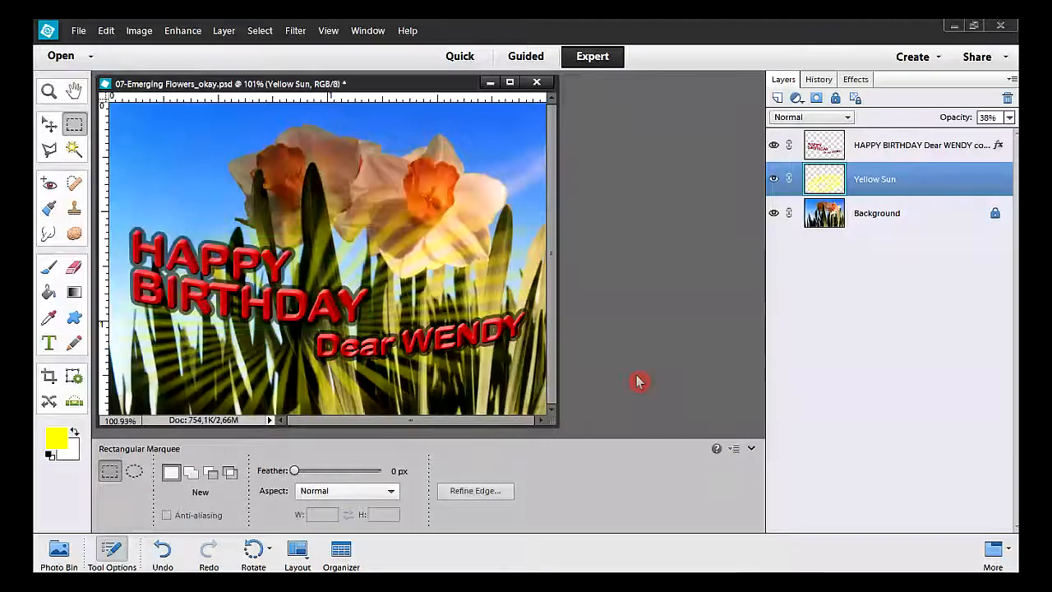
Outline the words HAPPY BIRTHDAY on the greeting text layer with a closed Polygonal Lasso selection
{"action": "left_click", "coordinate": [865, 152]}
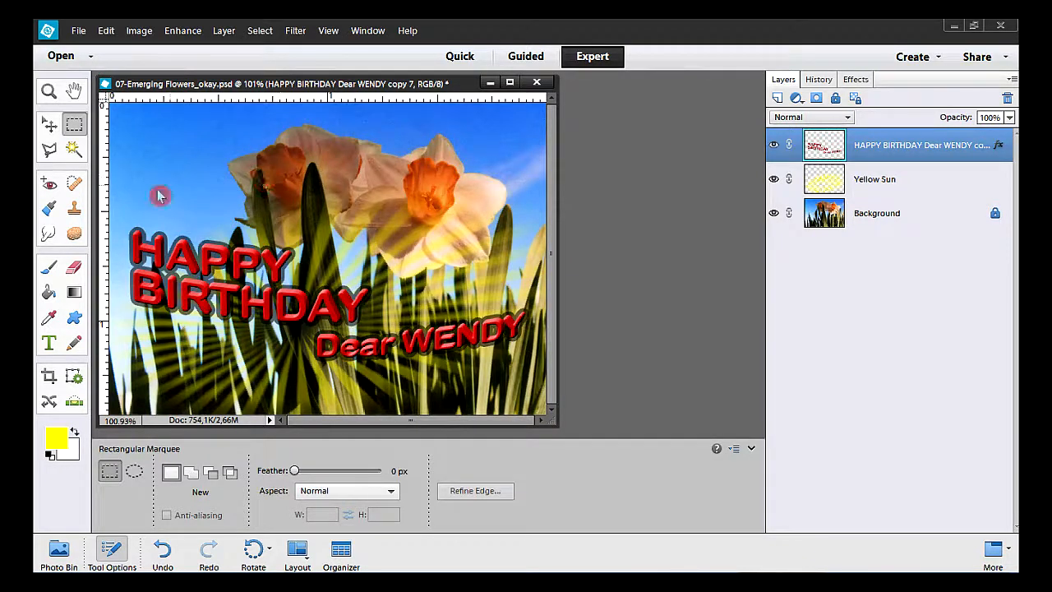
{"action": "left_click", "coordinate": [49, 150]}
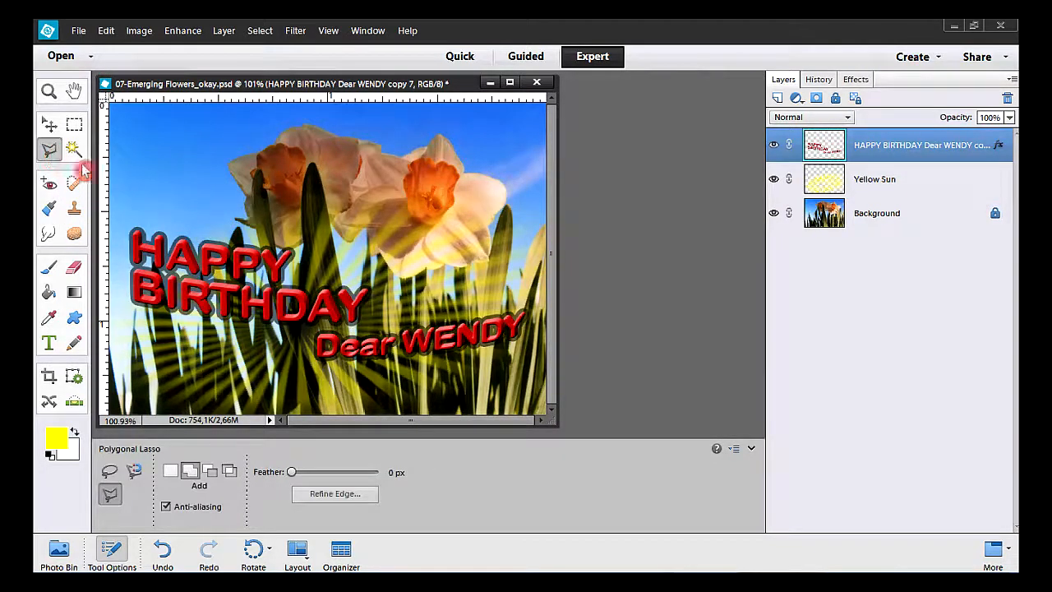
{"action": "left_click", "coordinate": [331, 239]}
{"action": "left_click", "coordinate": [384, 283]}
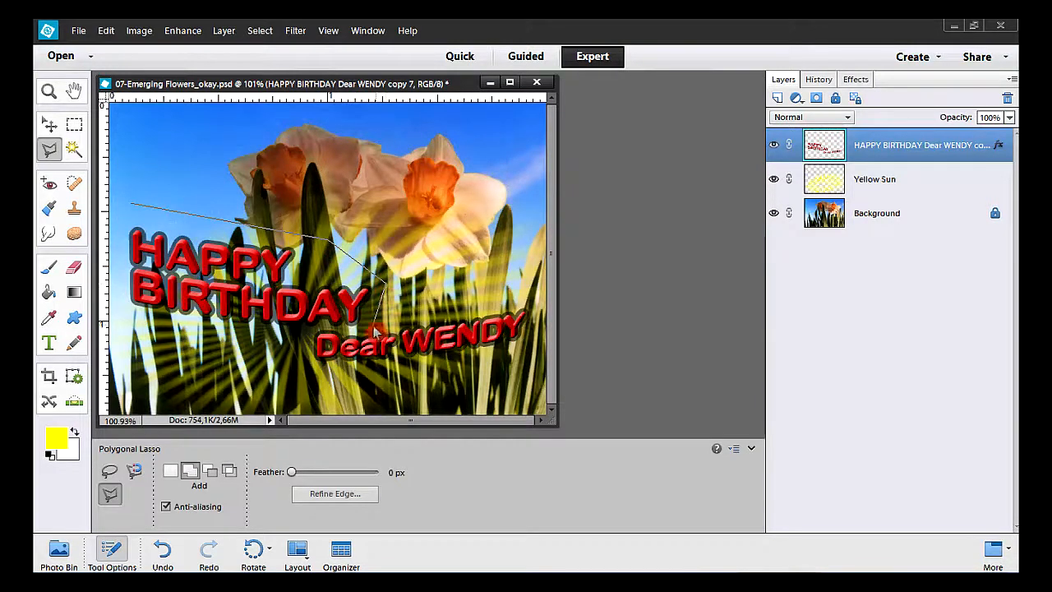
{"action": "left_click", "coordinate": [325, 327]}
{"action": "left_click", "coordinate": [214, 340]}
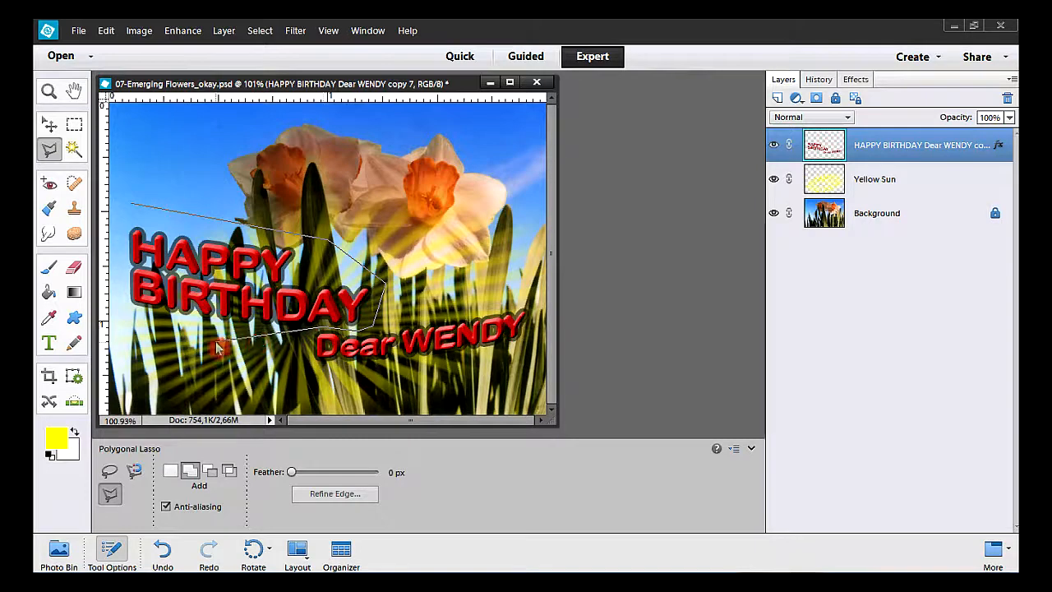
{"action": "left_click", "coordinate": [137, 327]}
{"action": "left_click", "coordinate": [112, 261]}
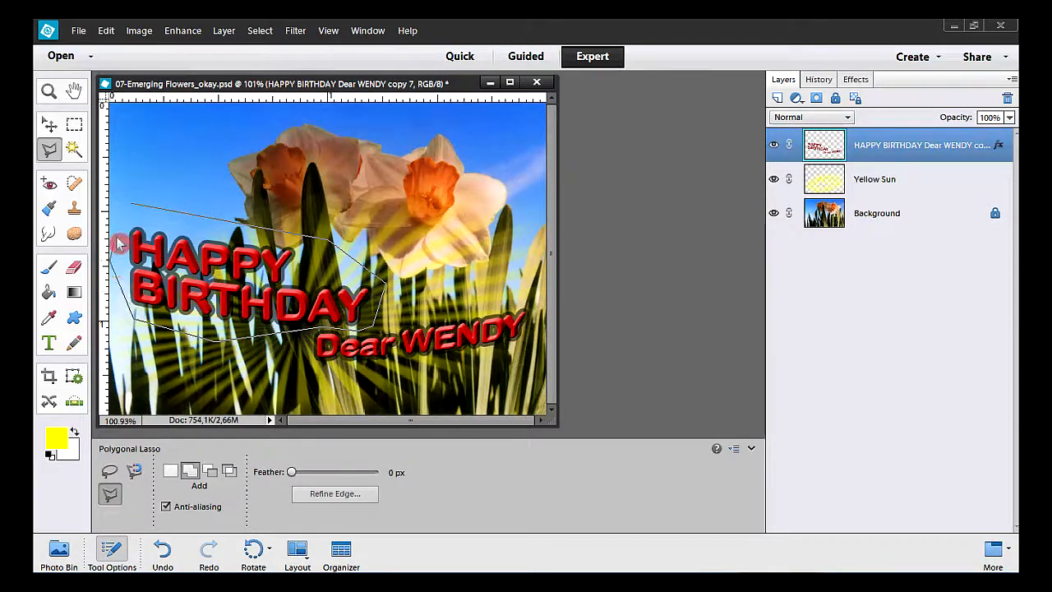
{"action": "left_click", "coordinate": [129, 209]}
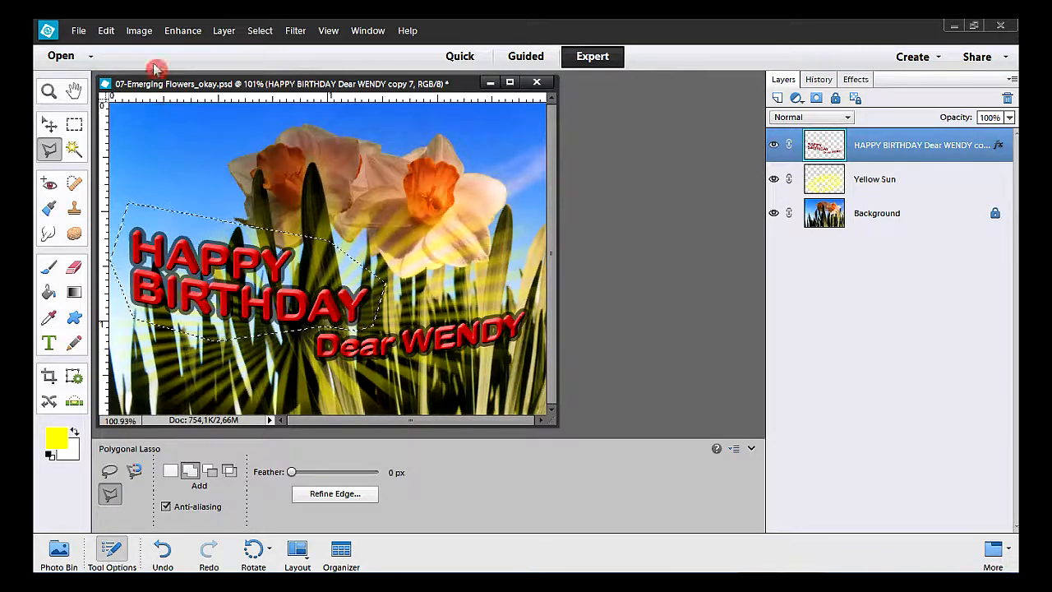
Stretch the selected HAPPY BIRTHDAY words upward to about 124% height with Free Transform and apply it
{"action": "left_click", "coordinate": [139, 32]}
{"action": "mouse_move", "coordinate": [186, 62]}
{"action": "left_click", "coordinate": [293, 64]}
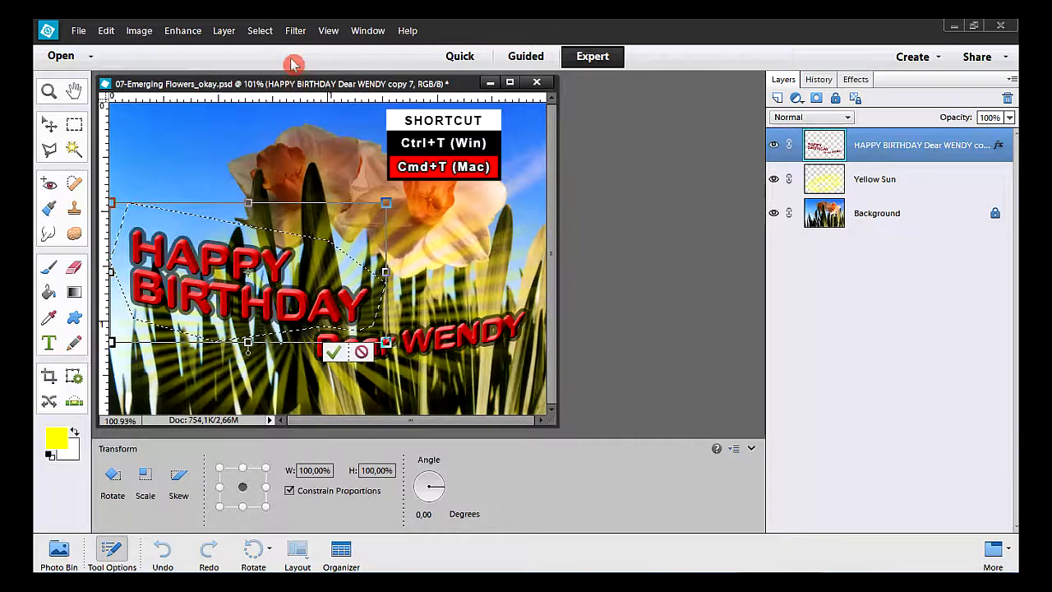
{"action": "left_click_drag", "start_coordinate": [249, 205], "coordinate": [260, 174]}
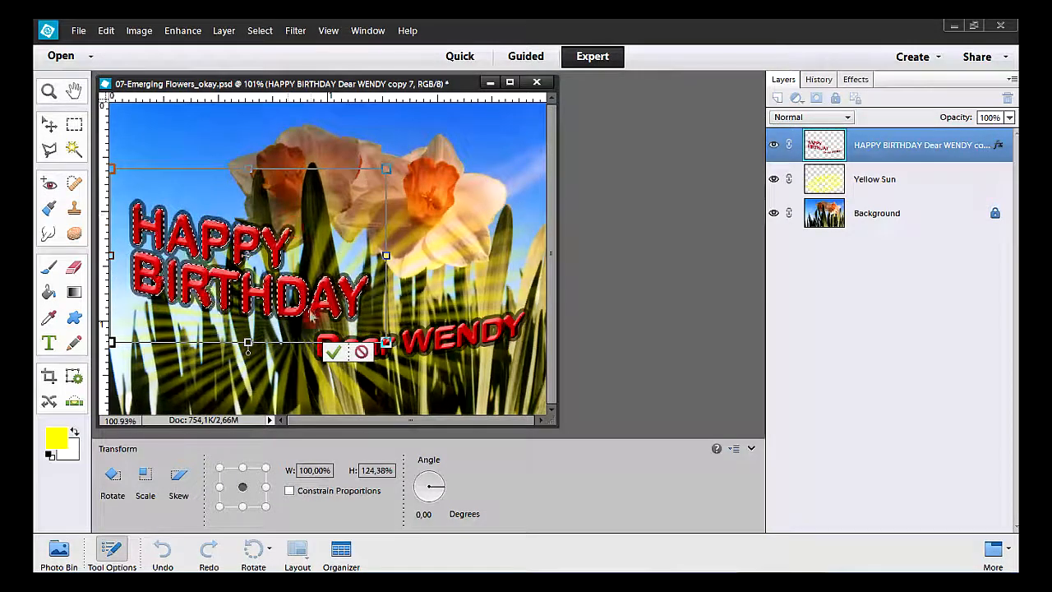
{"action": "left_click", "coordinate": [333, 352]}
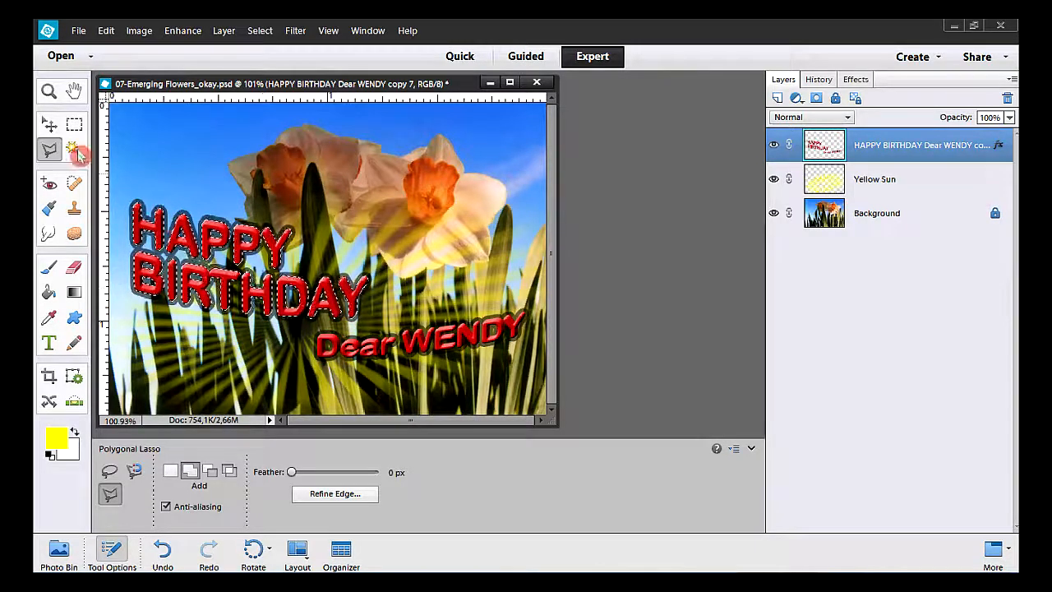
Move the stretched HAPPY BIRTHDAY words slightly down and to the left, and deselect them
{"action": "left_click", "coordinate": [49, 124]}
{"action": "left_click_drag", "start_coordinate": [244, 262], "coordinate": [240, 272]}
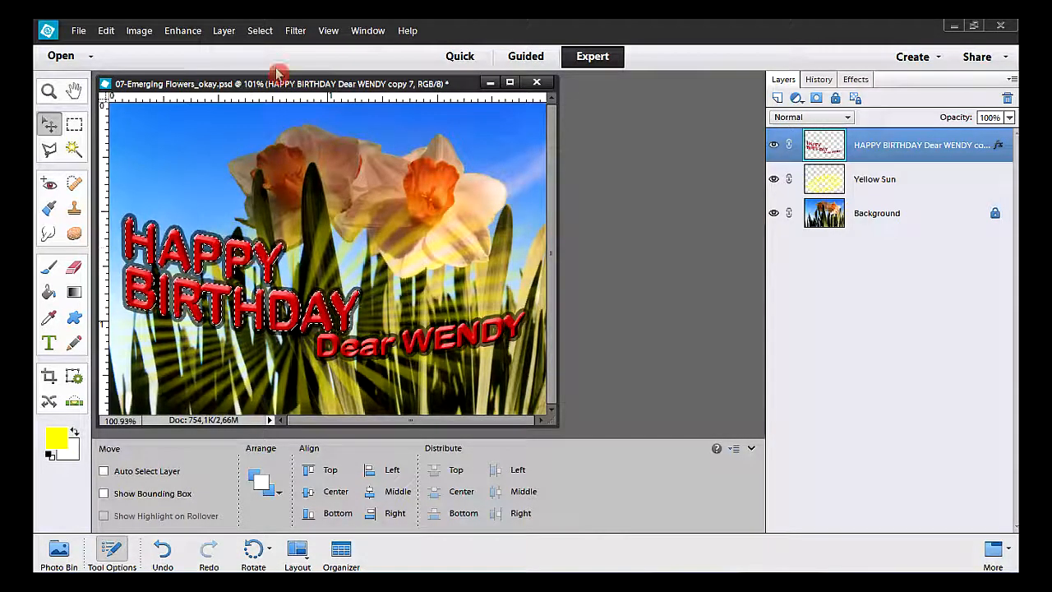
{"action": "left_click", "coordinate": [260, 30]}
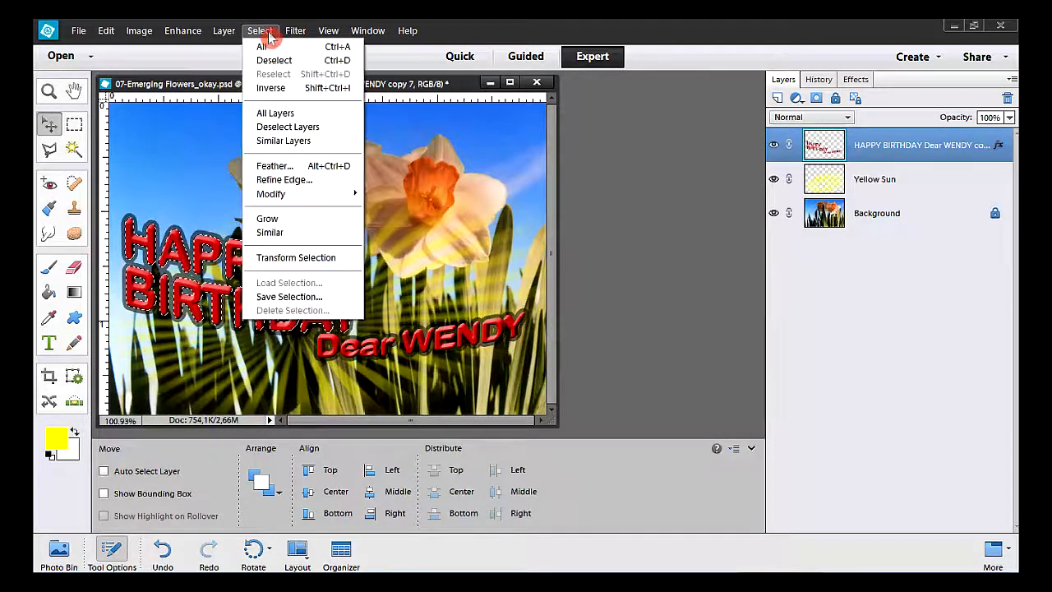
{"action": "left_click", "coordinate": [305, 61]}
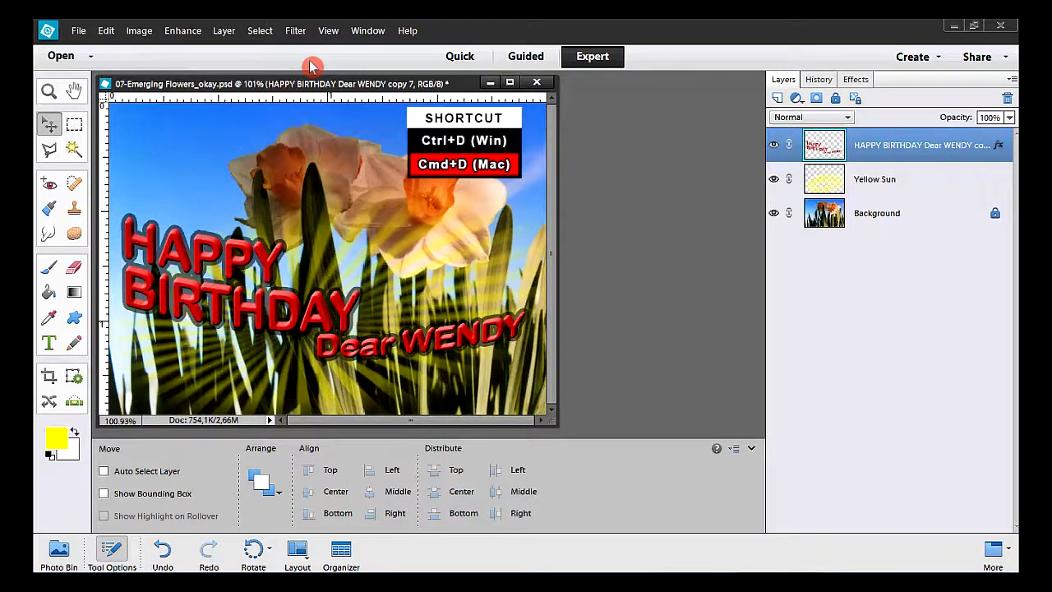